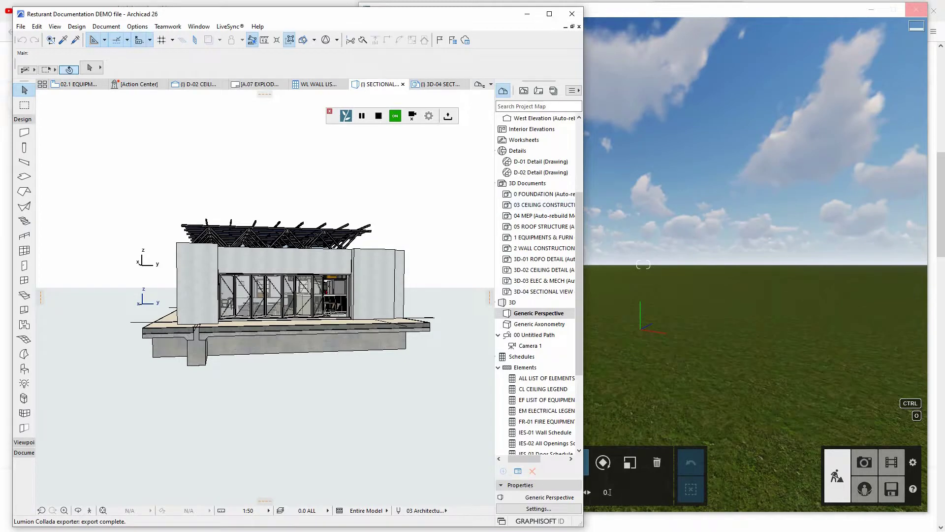
Switch to Lumion and select the imported restaurant model in the scene
{"action": "scroll", "coordinate": [282, 192], "scroll_direction": "down", "scroll_amount": 3}
{"action": "scroll", "coordinate": [282, 192], "scroll_direction": "up", "scroll_amount": 2}
{"action": "key", "text": "alt+Tab"}
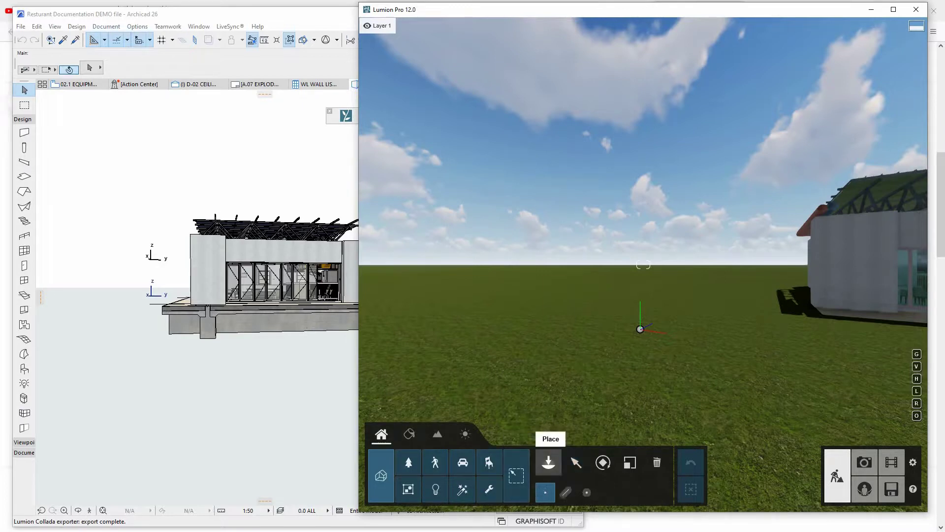
{"action": "left_click", "coordinate": [548, 462]}
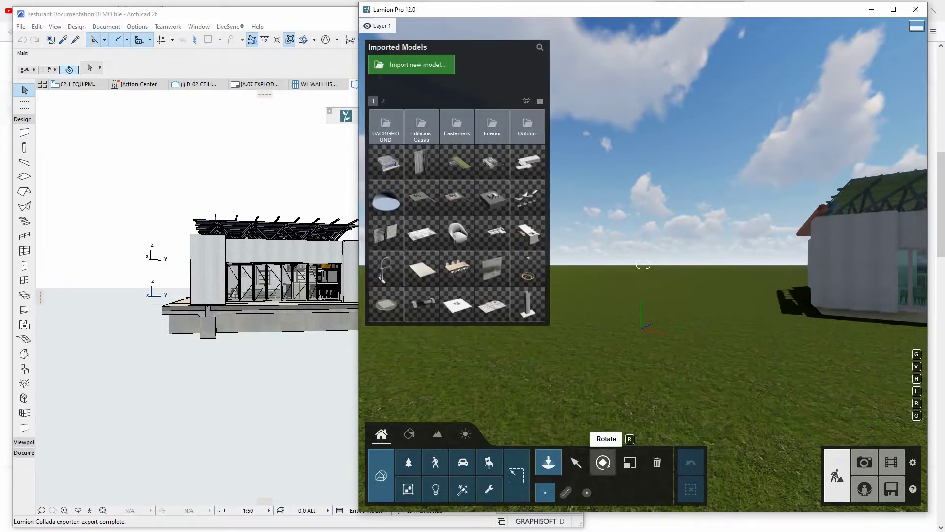
{"action": "left_click", "coordinate": [575, 462]}
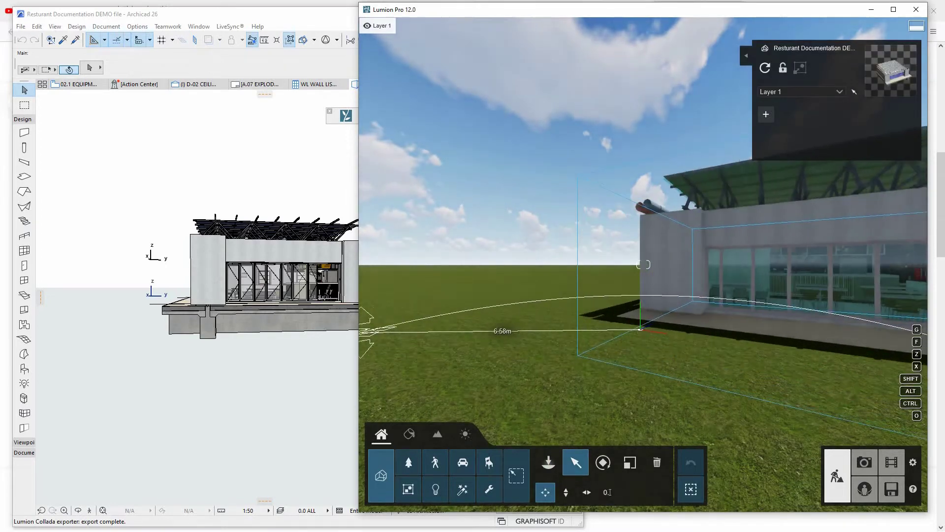
{"action": "left_click", "coordinate": [642, 264]}
Walk the Lumion camera from outside into the restaurant to examine the dining area and serving counter
{"action": "right_click_drag", "start_coordinate": [640, 327], "coordinate": [724, 327]}
{"action": "key", "text": "w"}
{"action": "mouse_move", "coordinate": [613, 323]}
{"action": "right_mouse_down"}
{"action": "mouse_move", "coordinate": [591, 320]}
{"action": "mouse_move", "coordinate": [605, 340]}
{"action": "right_mouse_up"}
{"action": "key", "text": "s"}
{"action": "key", "text": "s"}
{"action": "right_click_drag", "start_coordinate": [642, 264], "coordinate": [643, 264]}
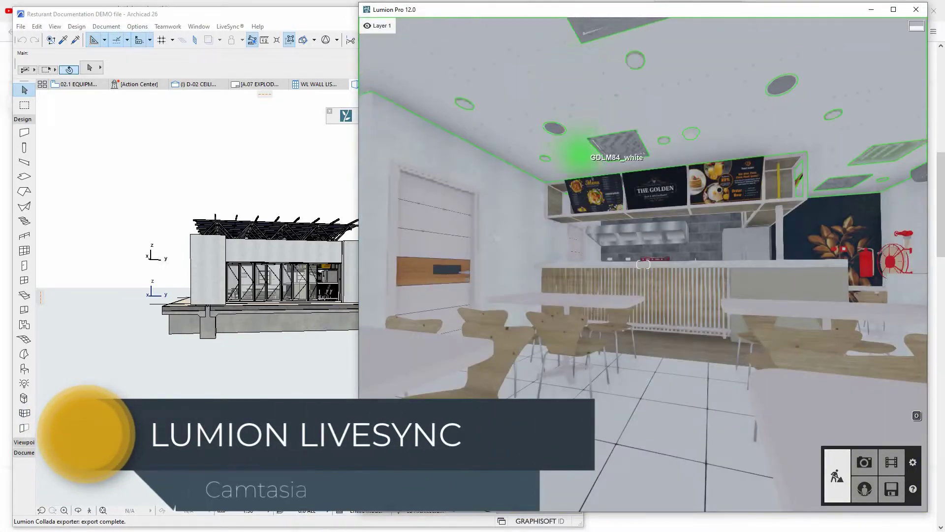
{"action": "right_click_drag", "start_coordinate": [643, 265], "coordinate": [643, 264]}
Move the synchronized Archicad 3D view to the long dining table inside and store that view in Lumion as 1 - Photo
{"action": "key", "text": "alt+Tab"}
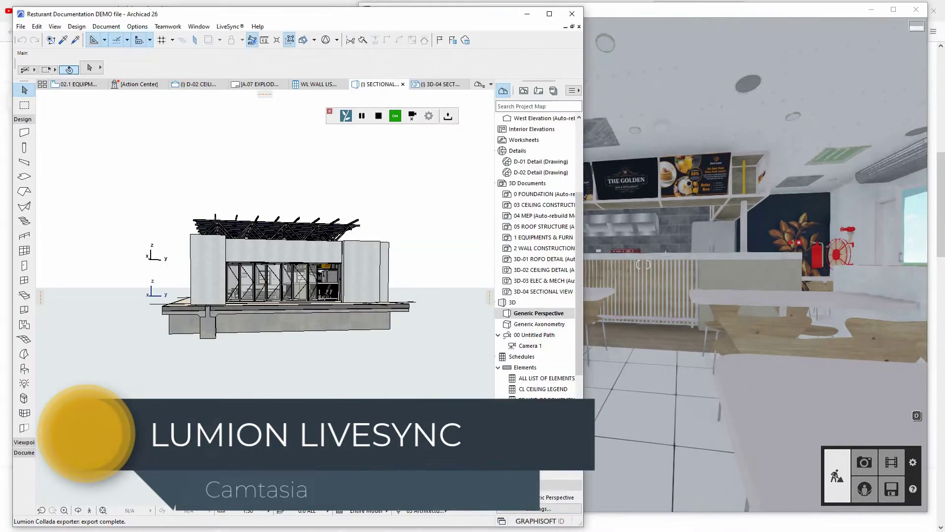
{"action": "middle_click_drag", "start_coordinate": [355, 315], "coordinate": [359, 340], "text": "shift"}
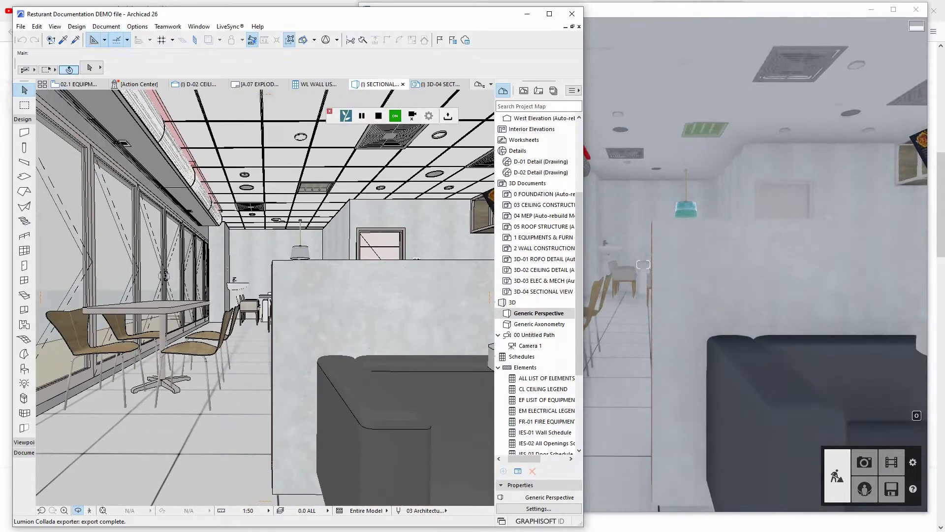
{"action": "key", "text": "Up"}
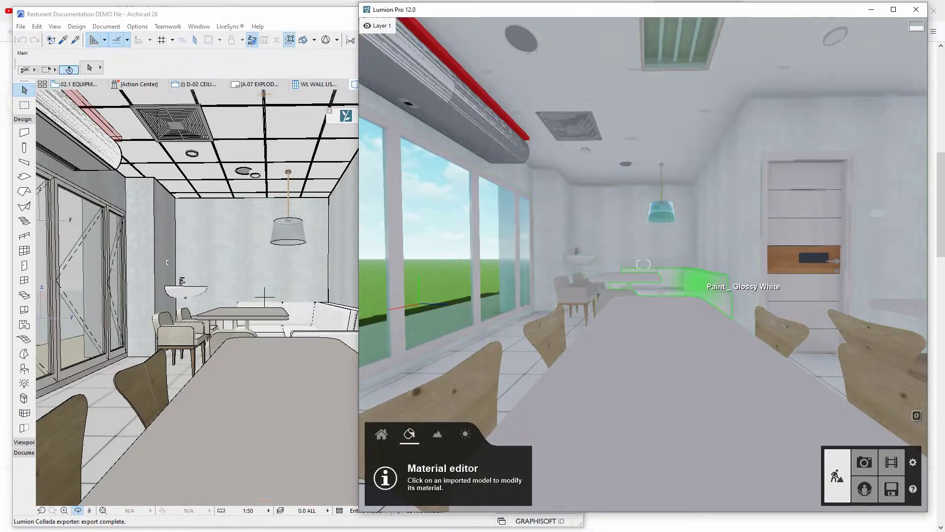
{"action": "right_click_drag", "start_coordinate": [698, 286], "coordinate": [698, 279]}
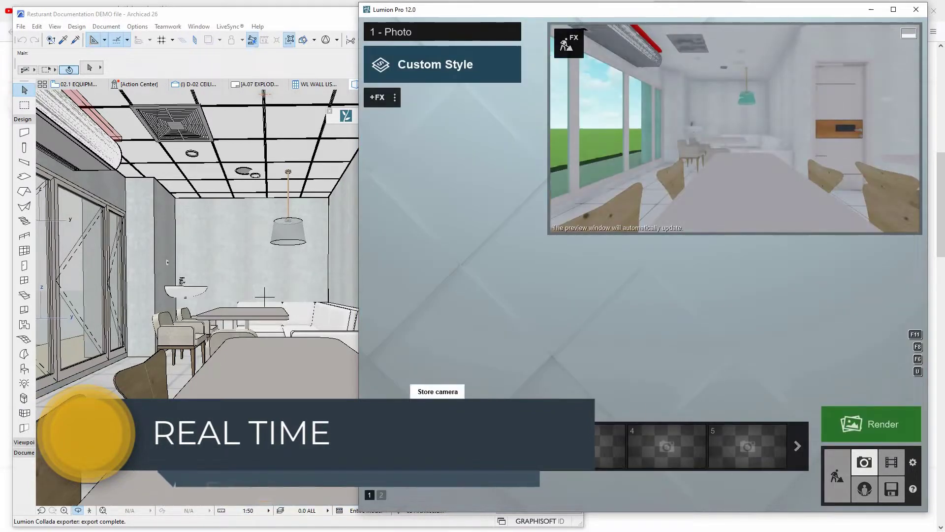
{"action": "left_click", "coordinate": [425, 412]}
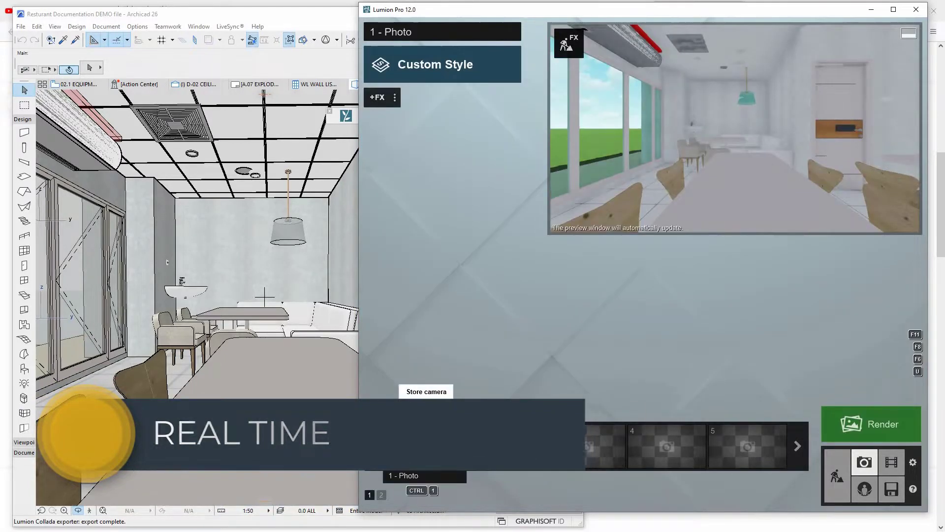
Navigate the Archicad 3D view outside and inside the restaurant to compare it with Lumion's live photo preview
{"action": "left_click", "coordinate": [276, 315]}
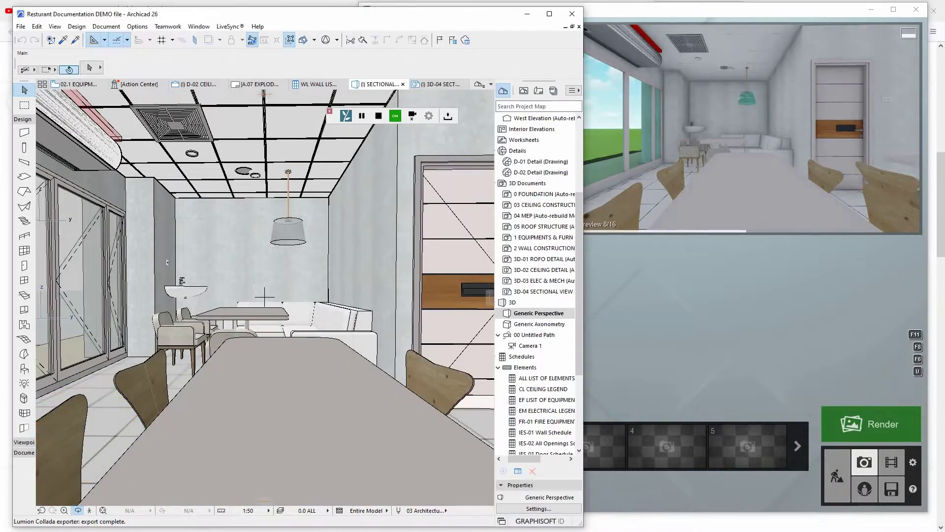
{"action": "left_click_drag", "start_coordinate": [246, 316], "coordinate": [413, 318]}
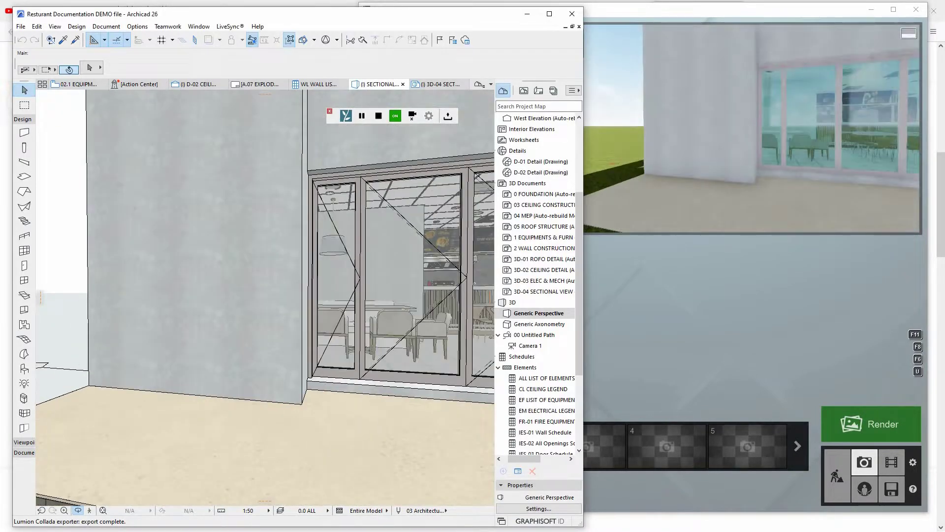
{"action": "scroll", "coordinate": [166, 262], "scroll_direction": "up", "scroll_amount": 8}
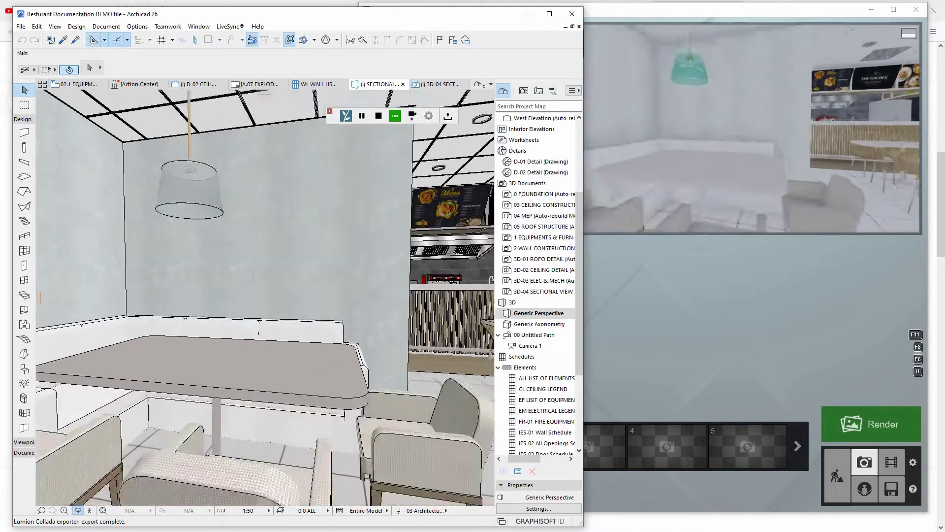
{"action": "scroll", "coordinate": [167, 261], "scroll_direction": "down", "scroll_amount": 10}
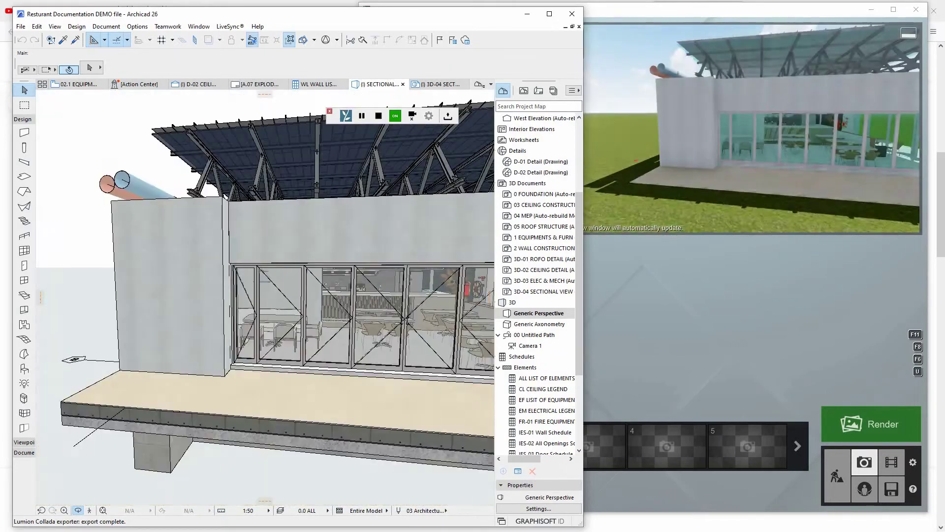
{"action": "scroll", "coordinate": [179, 261], "scroll_direction": "up", "scroll_amount": 10}
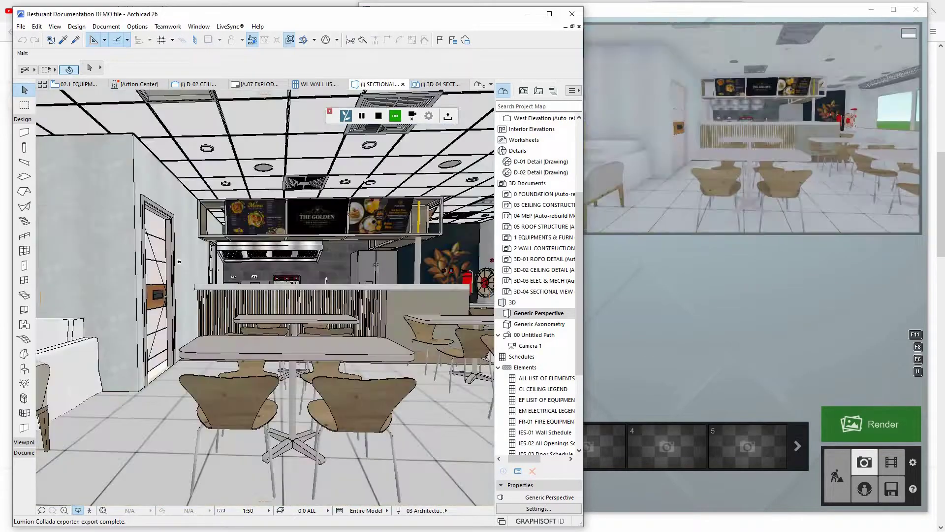
{"action": "scroll", "coordinate": [179, 262], "scroll_direction": "up", "scroll_amount": 3}
{"action": "scroll", "coordinate": [162, 258], "scroll_direction": "down", "scroll_amount": 4}
{"action": "scroll", "coordinate": [143, 256], "scroll_direction": "up", "scroll_amount": 2}
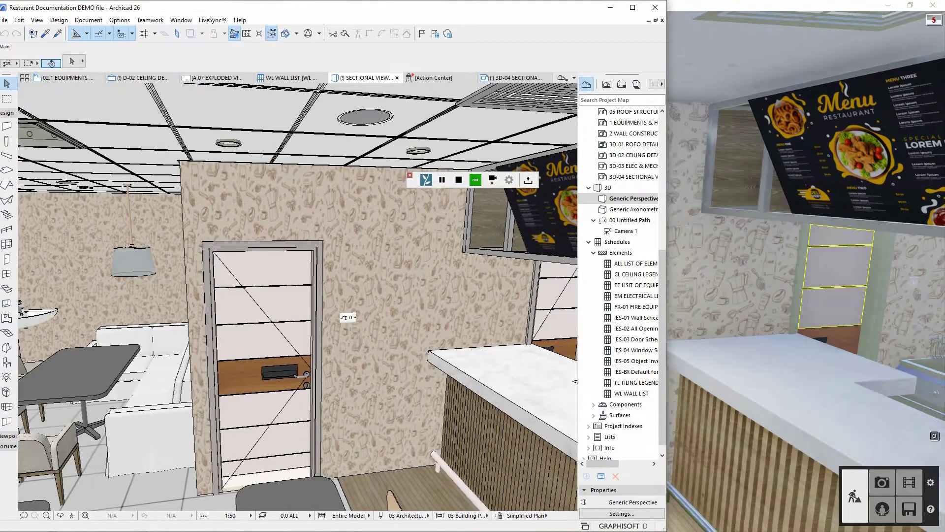
Narrow the Archicad window beside Lumion and look around the wallpapered dining area and counter in both views
{"action": "left_click_drag", "start_coordinate": [667, 266], "coordinate": [568, 254]}
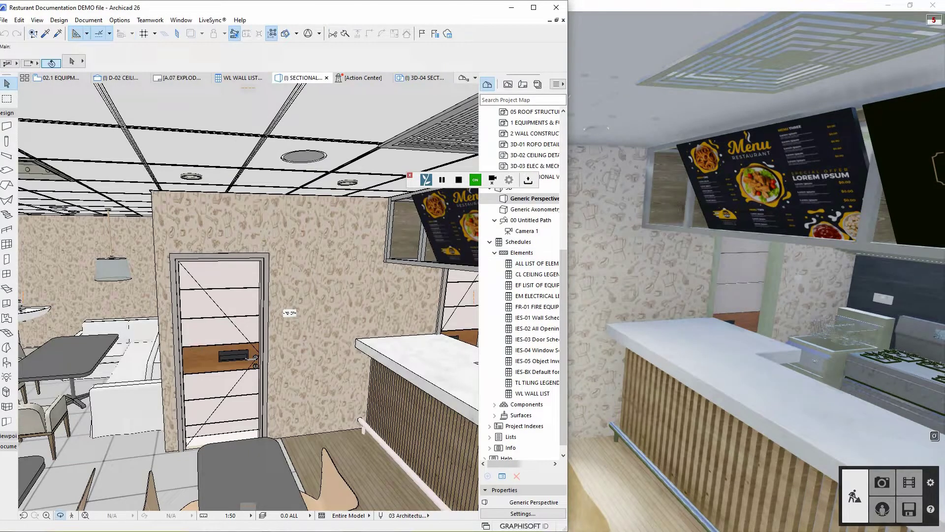
{"action": "middle_click_drag", "start_coordinate": [248, 316], "coordinate": [342, 288], "text": "shift"}
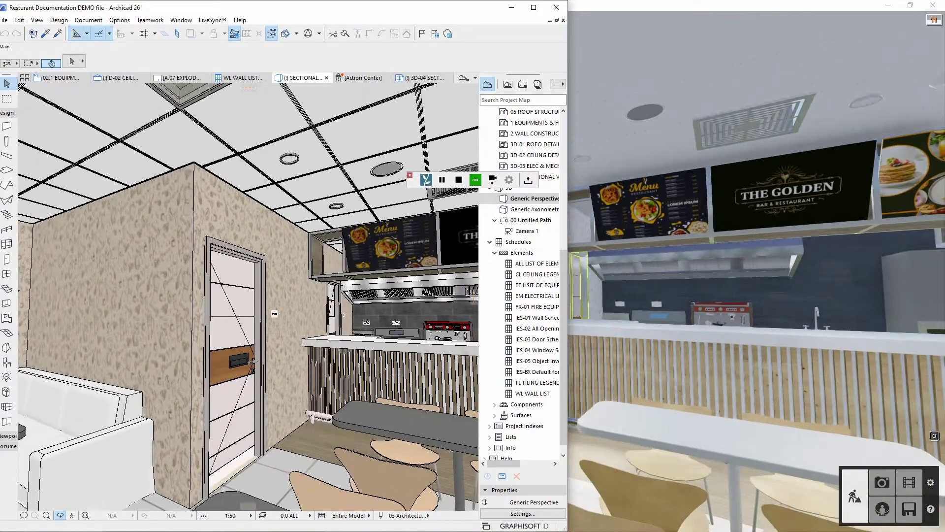
{"action": "scroll", "coordinate": [248, 297], "scroll_direction": "down", "scroll_amount": 2}
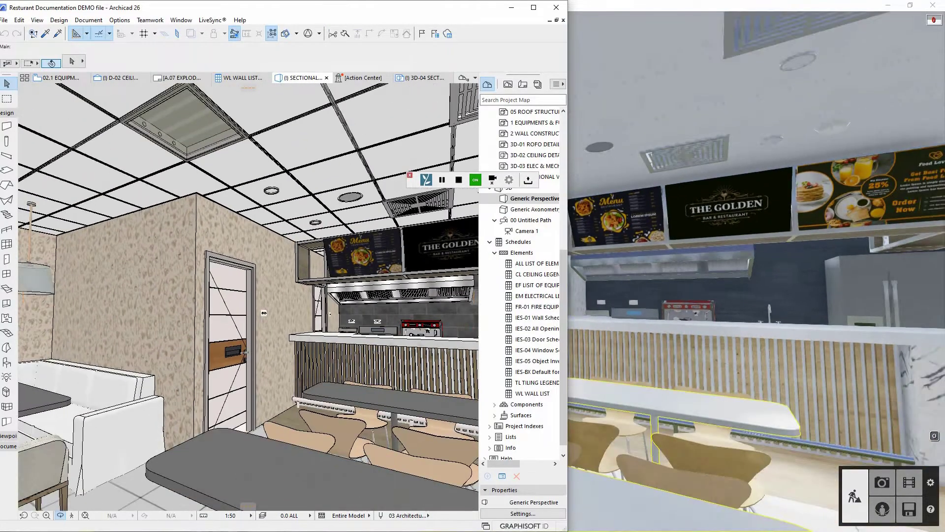
{"action": "key", "text": "Right"}
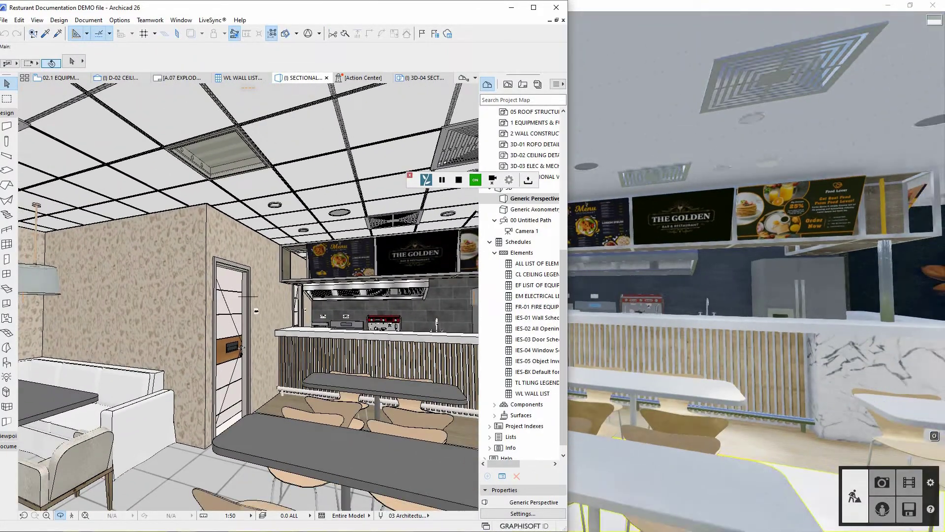
{"action": "key", "text": "Right"}
{"action": "key", "text": "Right"}
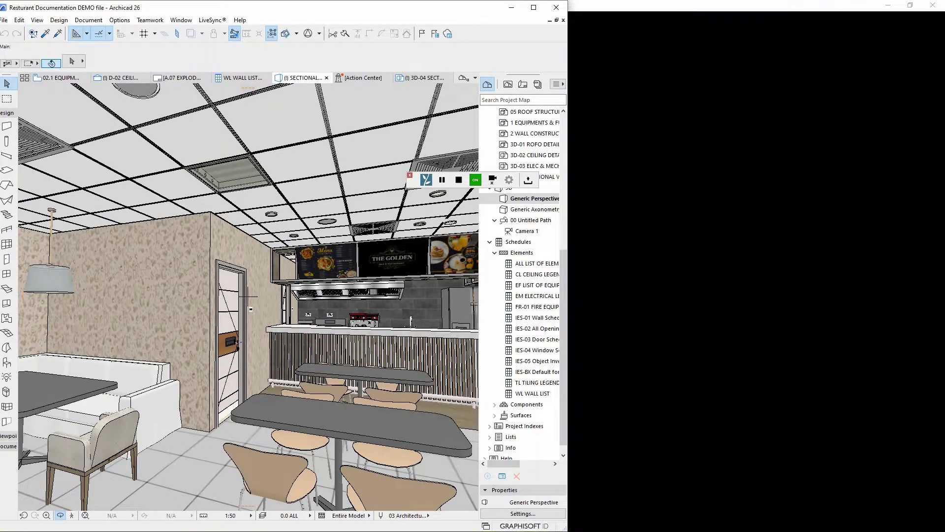
{"action": "key", "text": "Up"}
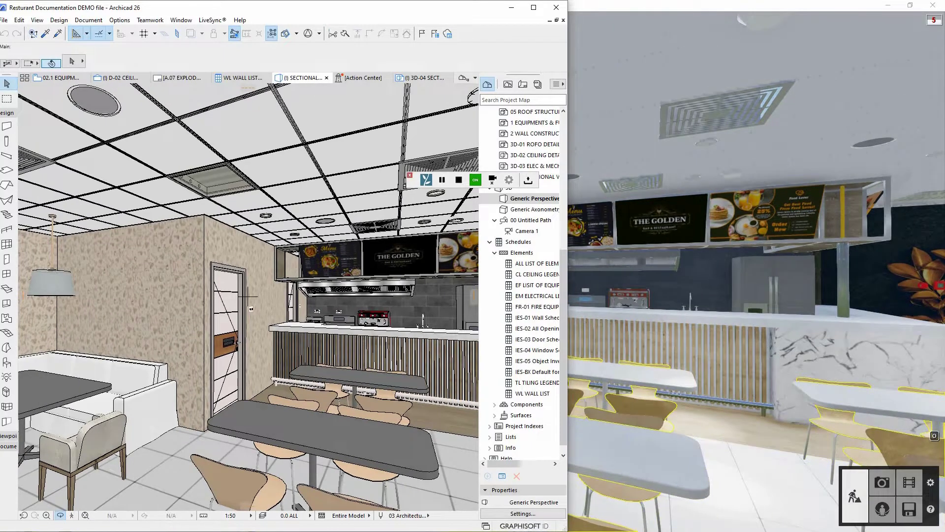
{"action": "left_click_drag", "start_coordinate": [415, 181], "coordinate": [434, 104]}
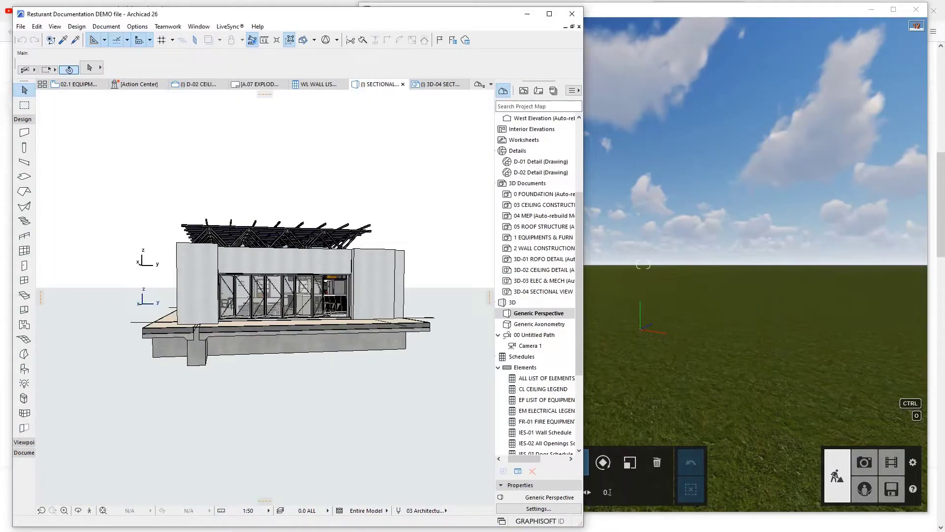
Show the Lumion LiveSync palette and place it in the empty space above the building
{"action": "left_click", "coordinate": [230, 26]}
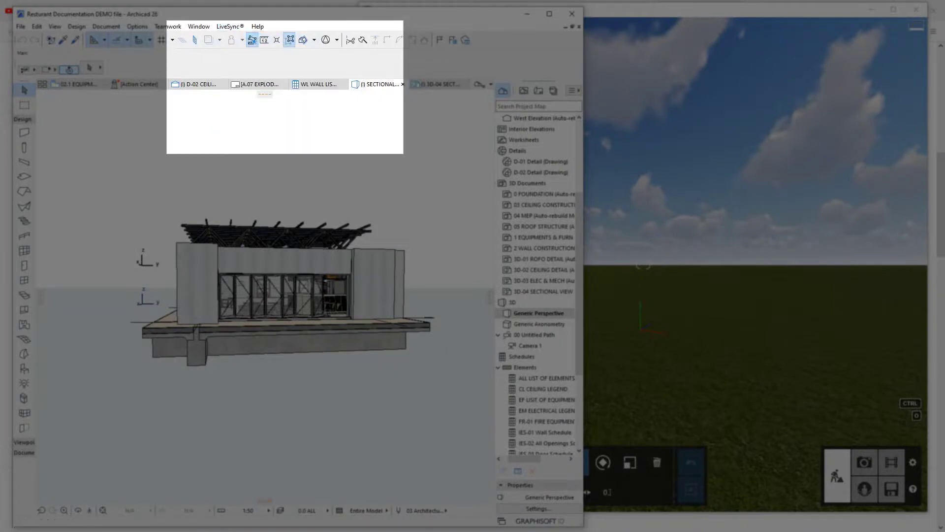
{"action": "left_click", "coordinate": [230, 26]}
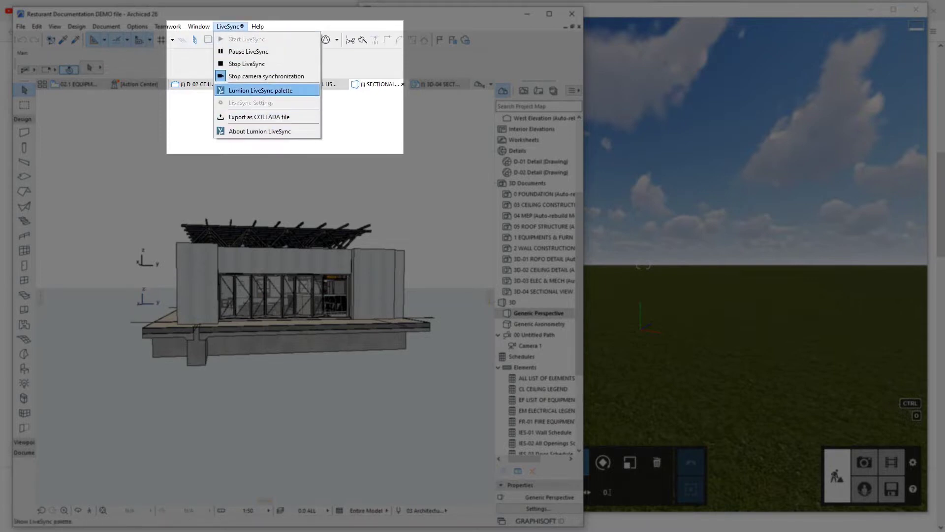
{"action": "left_click", "coordinate": [261, 90]}
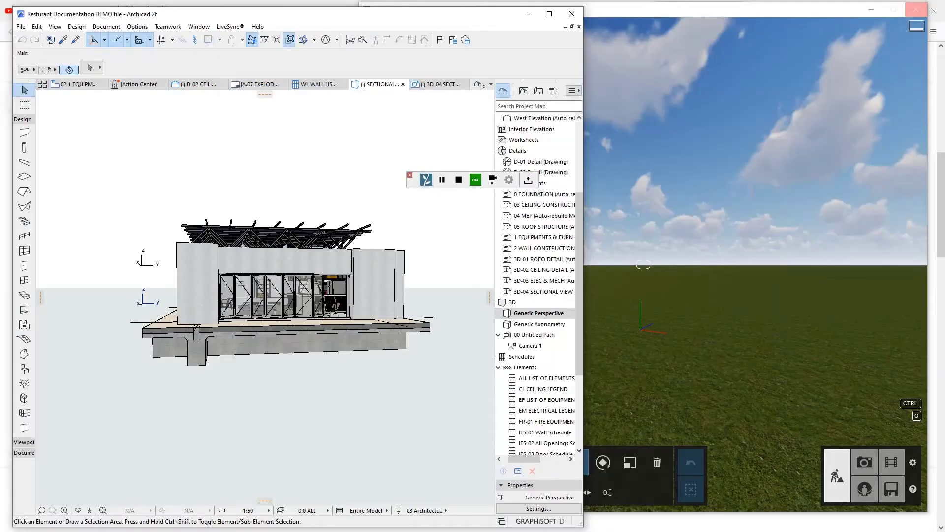
{"action": "left_click_drag", "start_coordinate": [409, 184], "coordinate": [329, 120]}
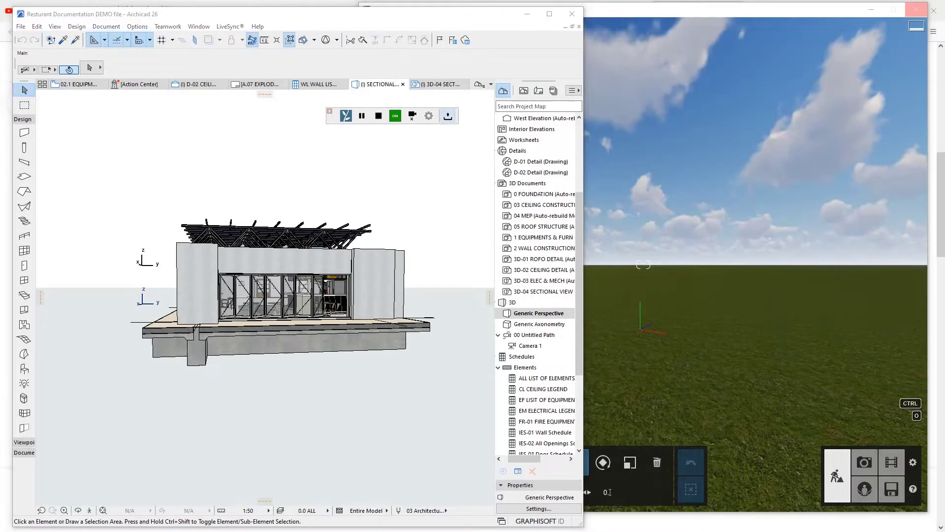
Export the model as the Collada file Resturant Documentation DEMO file.dae in the Interior Design folder
{"action": "left_click", "coordinate": [448, 116]}
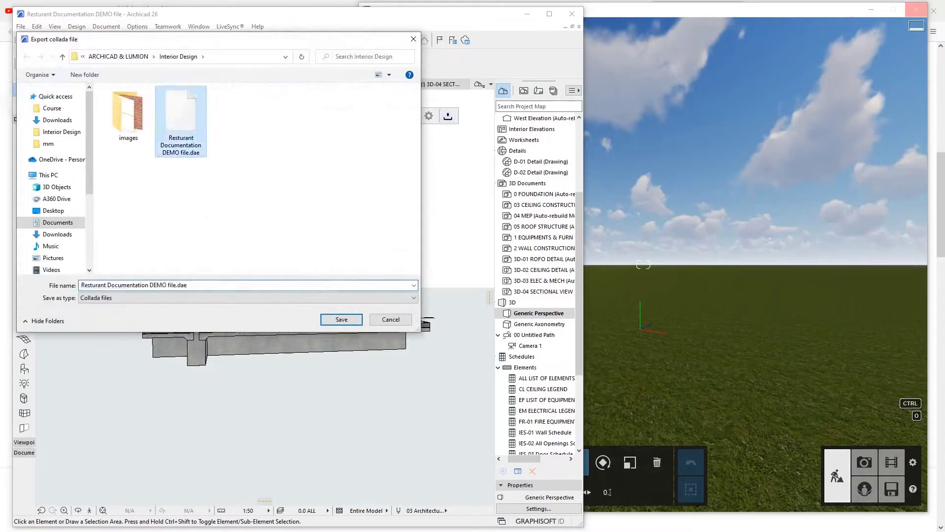
{"action": "key", "text": "Return"}
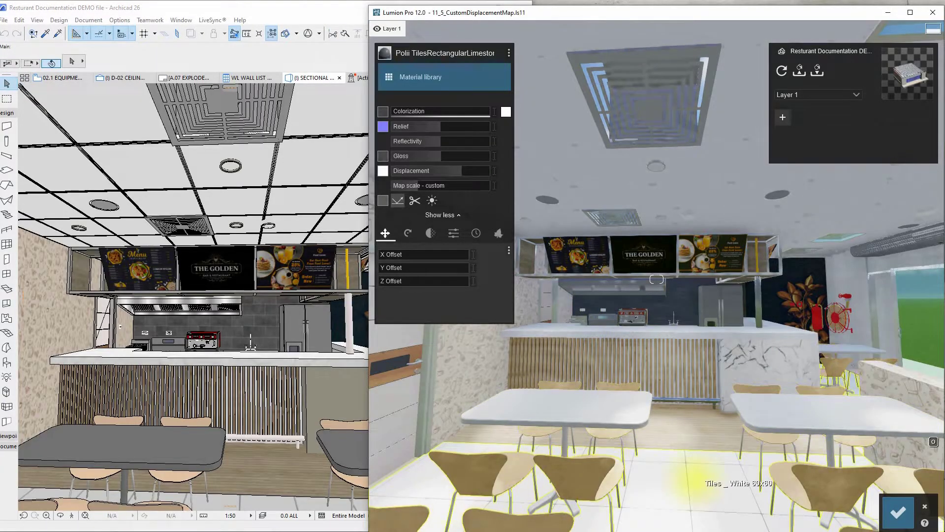
Save the limestone tile material edits in Lumion and move the camera closer to the serving counter
{"action": "left_click", "coordinate": [899, 513]}
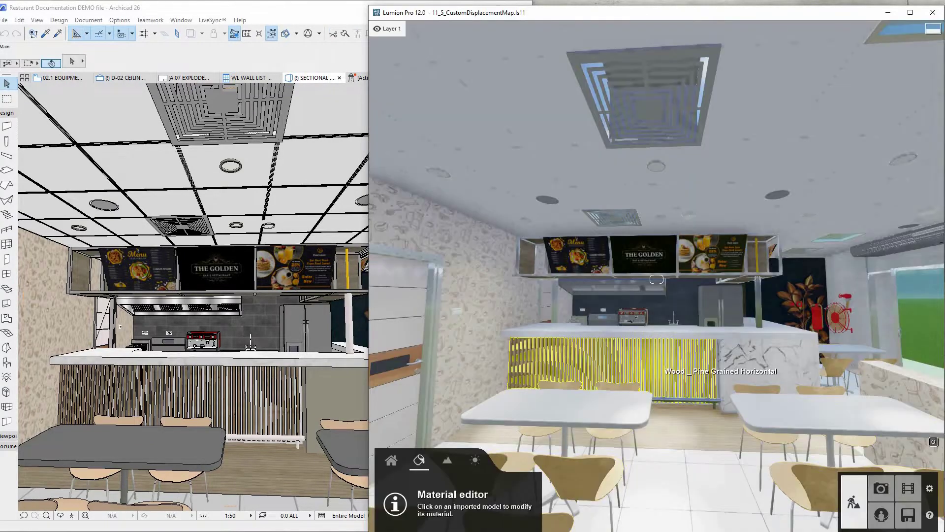
{"action": "right_click_drag", "start_coordinate": [657, 370], "coordinate": [657, 388]}
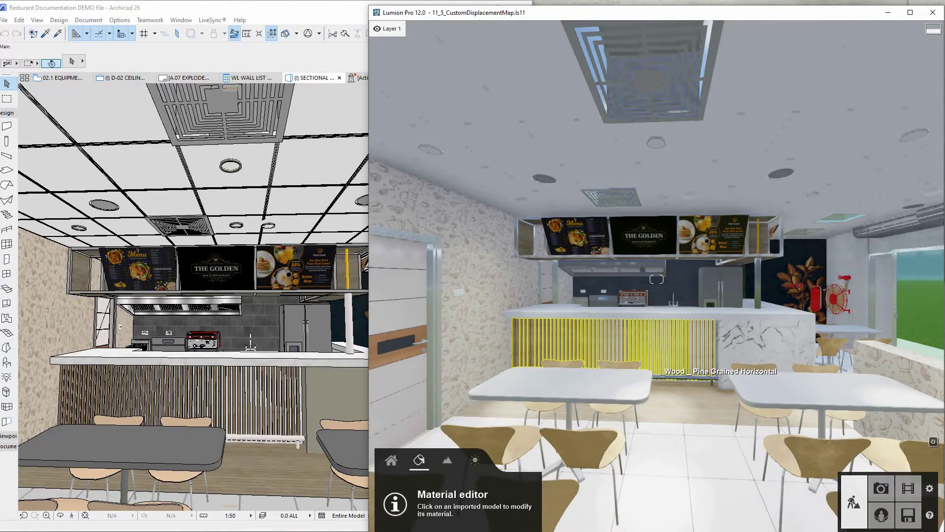
{"action": "key", "text": "w"}
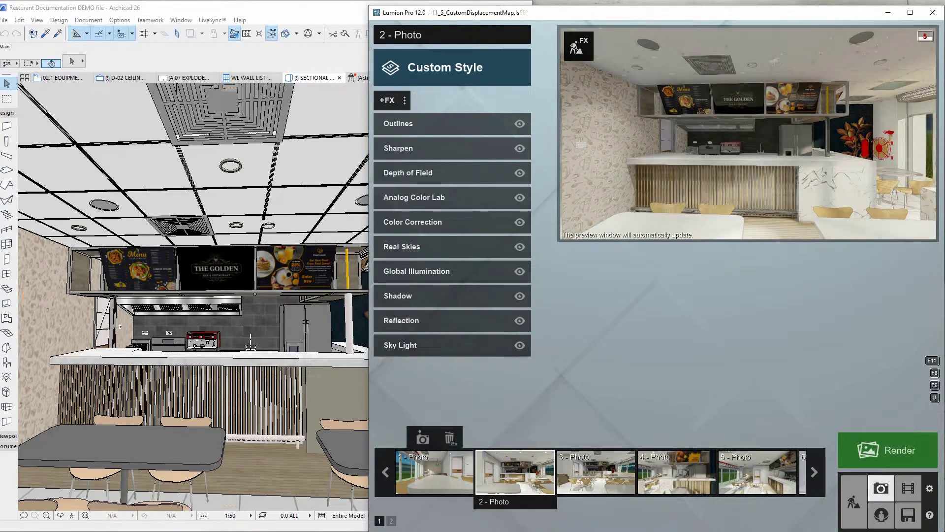
Switch to Archicad, undo the last move of the POS Counter and clear the selection
{"action": "key", "text": "alt+Tab"}
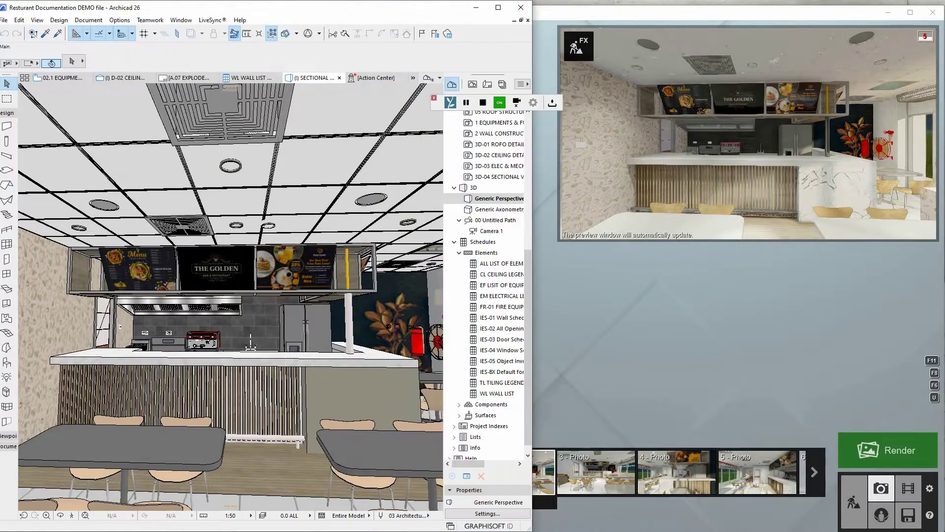
{"action": "left_click", "coordinate": [261, 364]}
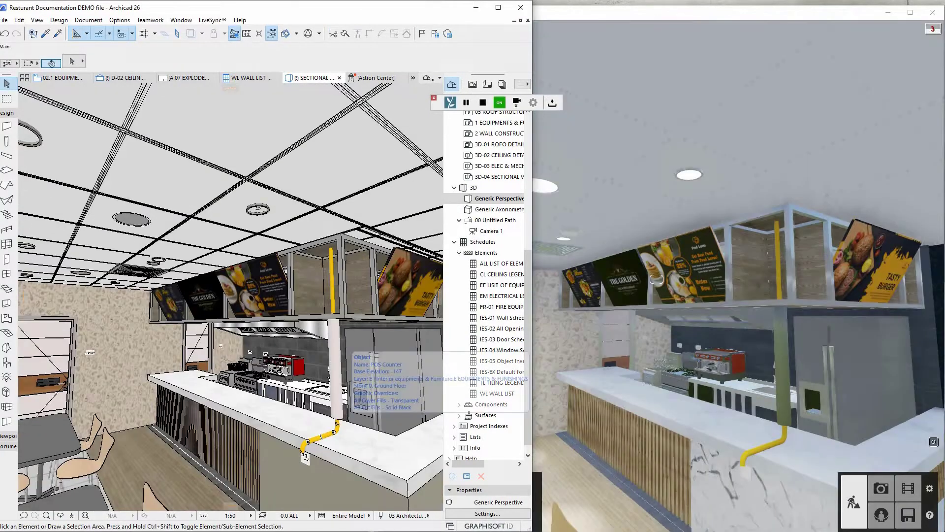
{"action": "key", "text": "ctrl+z"}
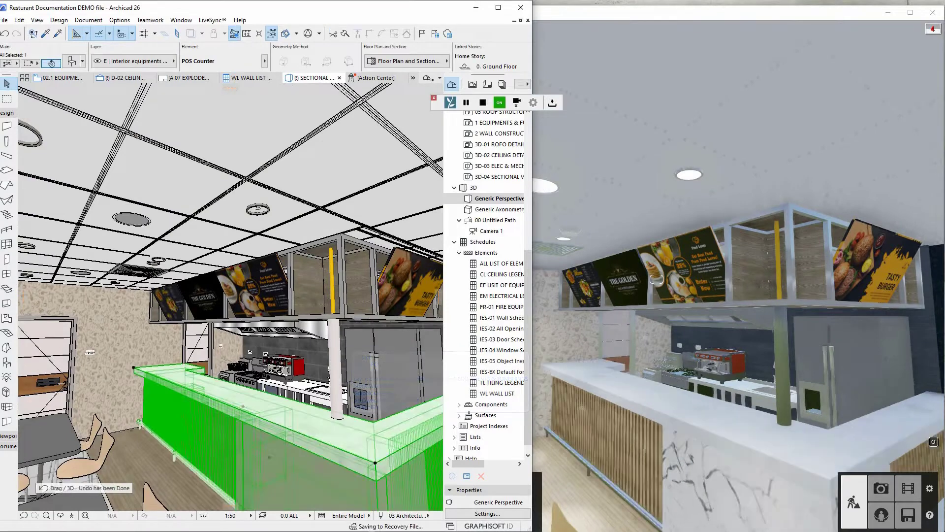
{"action": "key", "text": "Escape"}
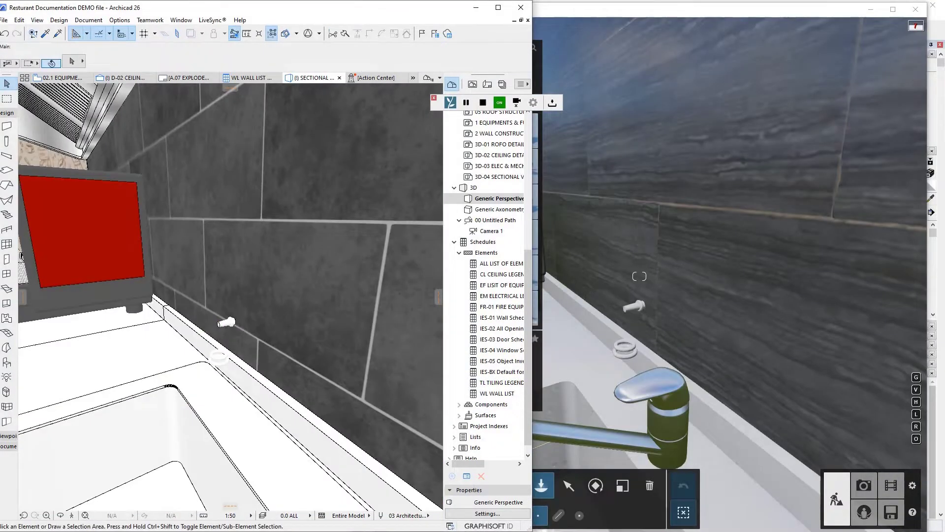
Delete the loose white tap handle against the tiled wall behind the sink in the Archicad model
{"action": "left_click", "coordinate": [228, 322]}
{"action": "key", "text": "Delete"}
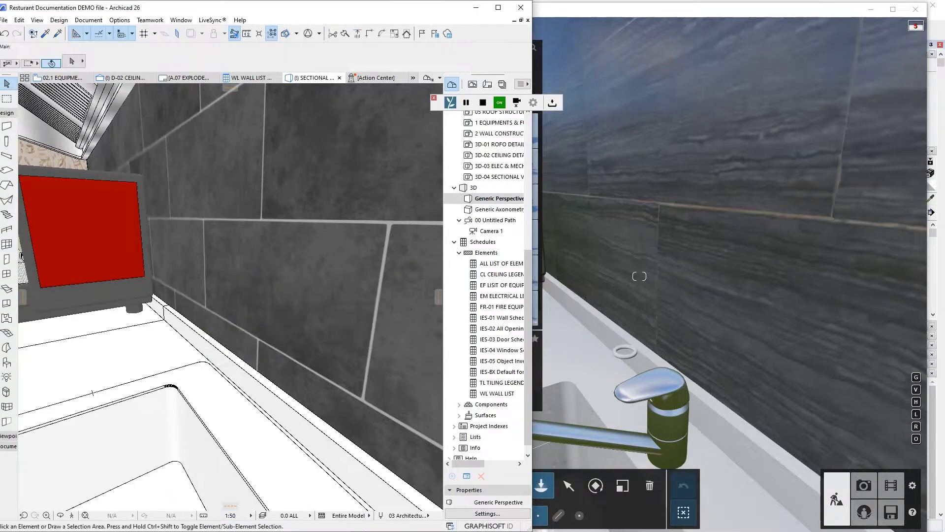
{"action": "scroll", "coordinate": [182, 374], "scroll_direction": "down", "scroll_amount": 5}
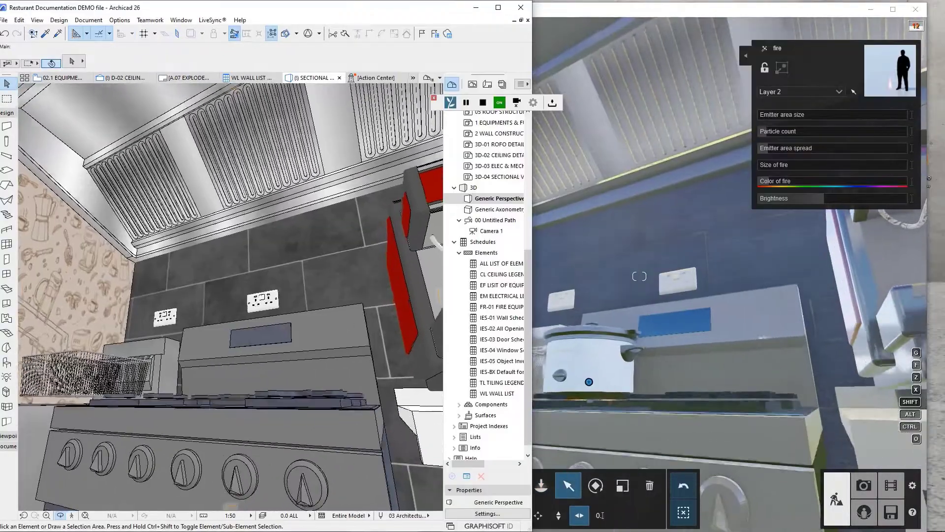
Try a GALA Sidney BASE surface override on the sink basin morph
{"action": "middle_click_drag", "start_coordinate": [231, 296], "coordinate": [259, 327], "text": "shift"}
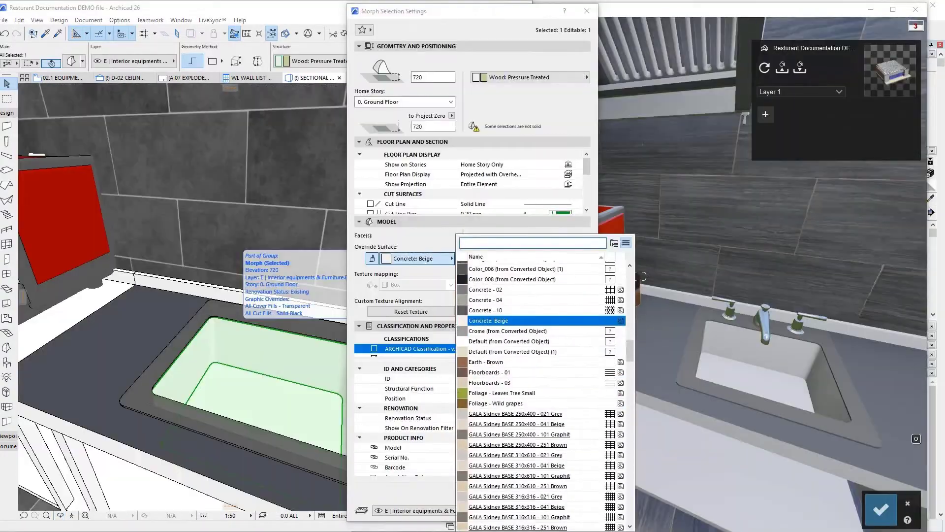
{"action": "scroll", "coordinate": [542, 394], "scroll_direction": "down", "scroll_amount": 1}
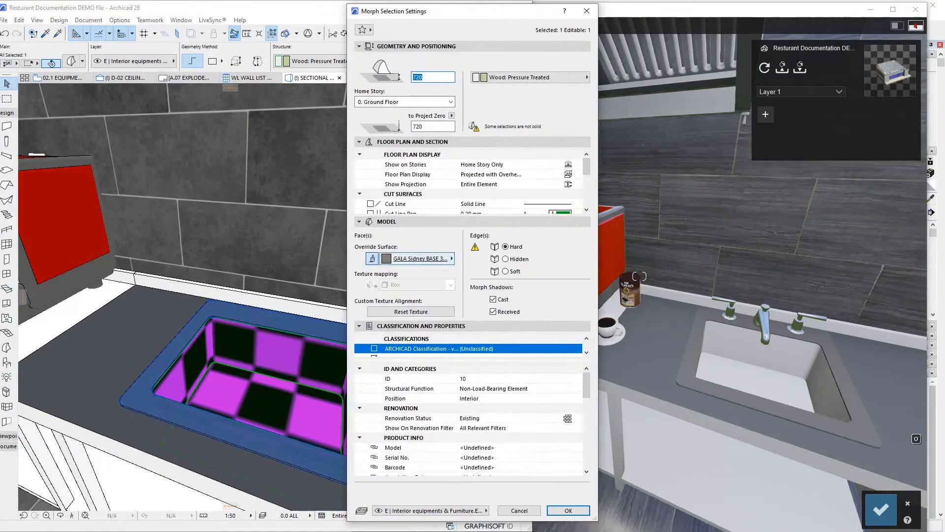
{"action": "scroll", "coordinate": [547, 389], "scroll_direction": "down", "scroll_amount": 5}
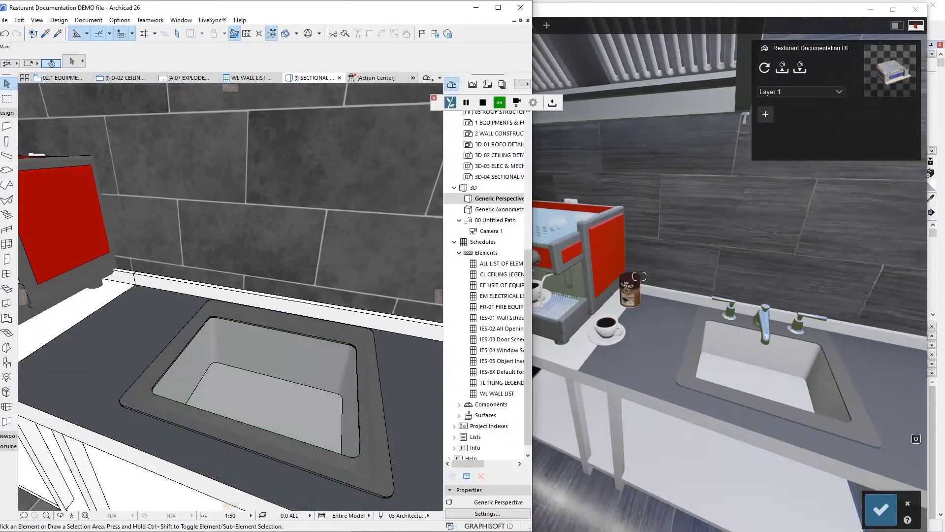
Switch to Lumion, save the material edits and activate object selection for the placed items
{"action": "left_click", "coordinate": [916, 9]}
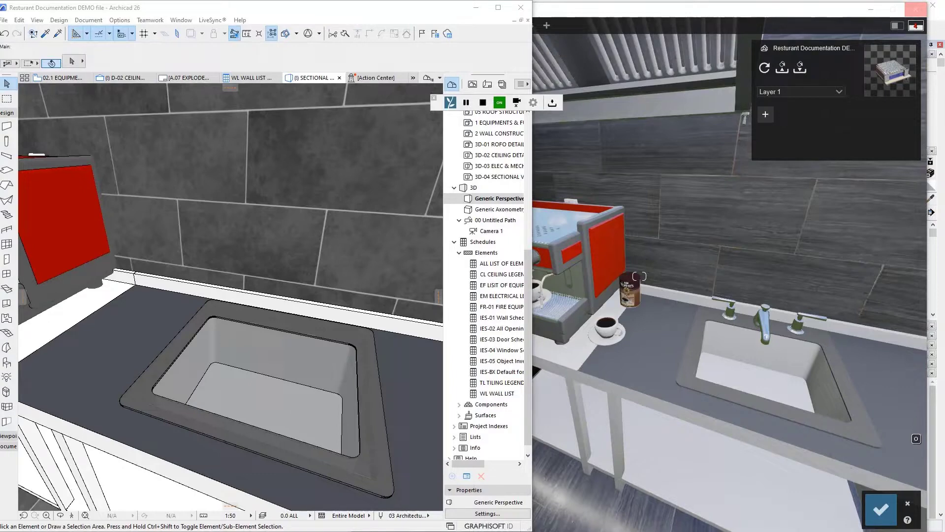
{"action": "left_click", "coordinate": [639, 276]}
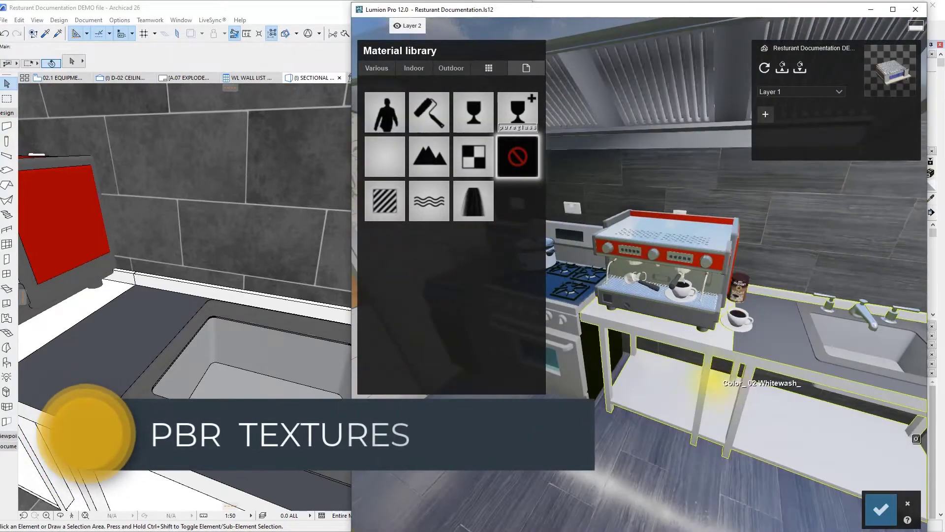
{"action": "scroll", "coordinate": [671, 363], "scroll_direction": "down", "scroll_amount": 2}
{"action": "right_click_drag", "start_coordinate": [672, 362], "coordinate": [704, 362]}
{"action": "scroll", "coordinate": [704, 362], "scroll_direction": "up", "scroll_amount": 3}
{"action": "left_click", "coordinate": [881, 510]}
{"action": "left_click", "coordinate": [371, 418]}
{"action": "left_click", "coordinate": [569, 485]}
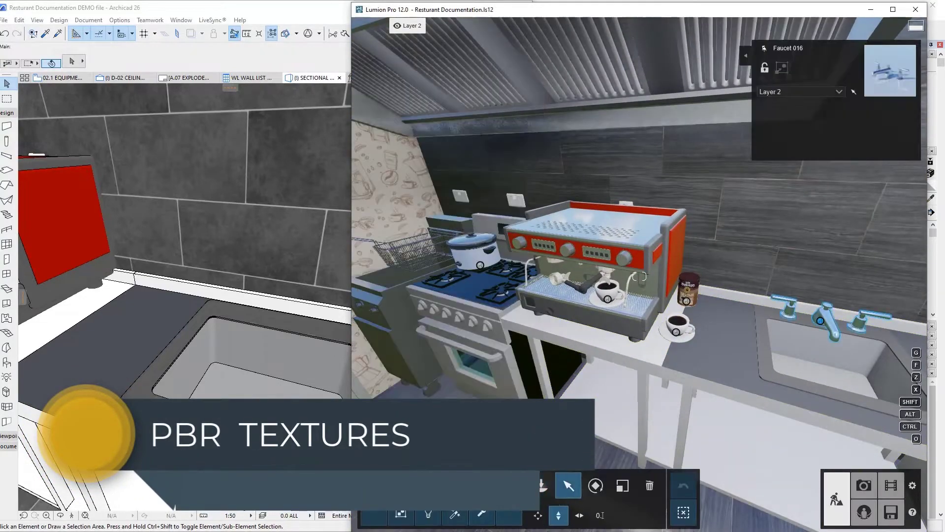
Try moving the Beverage 003 coffee cup beside the espresso machine and undo the move
{"action": "scroll", "coordinate": [639, 277], "scroll_direction": "up", "scroll_amount": 4}
{"action": "right_click_drag", "start_coordinate": [640, 276], "coordinate": [689, 279]}
{"action": "left_click_drag", "start_coordinate": [529, 349], "coordinate": [548, 388]}
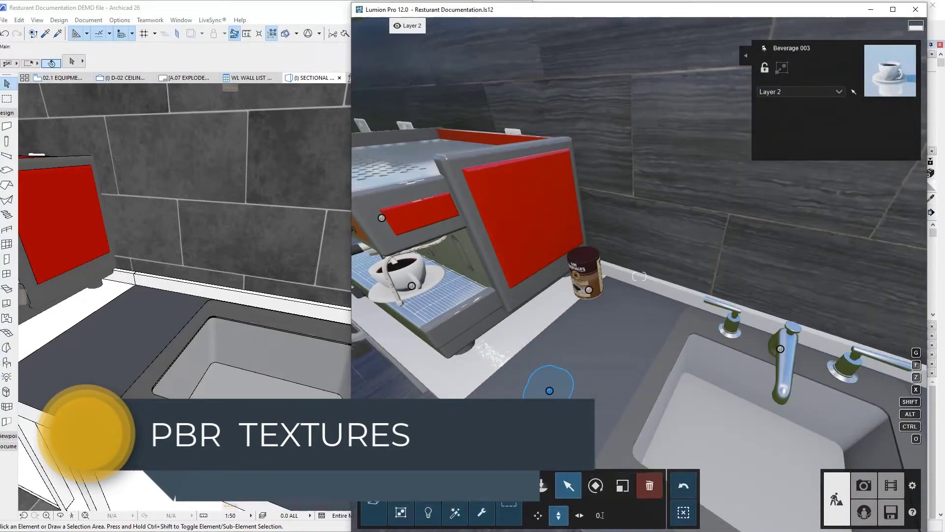
{"action": "left_click", "coordinate": [683, 485]}
{"action": "right_click_drag", "start_coordinate": [640, 276], "coordinate": [522, 278]}
{"action": "scroll", "coordinate": [639, 276], "scroll_direction": "up", "scroll_amount": 2}
{"action": "right_click_drag", "start_coordinate": [640, 277], "coordinate": [719, 276]}
Switch to Archicad and select the dark worktop morph around the sink
{"action": "scroll", "coordinate": [640, 276], "scroll_direction": "down", "scroll_amount": 3}
{"action": "scroll", "coordinate": [207, 306], "scroll_direction": "down", "scroll_amount": 4}
{"action": "middle_click_drag", "start_coordinate": [123, 276], "coordinate": [276, 276]}
{"action": "scroll", "coordinate": [148, 295], "scroll_direction": "down", "scroll_amount": 3}
{"action": "scroll", "coordinate": [283, 269], "scroll_direction": "up", "scroll_amount": 4}
{"action": "left_click", "coordinate": [283, 269]}
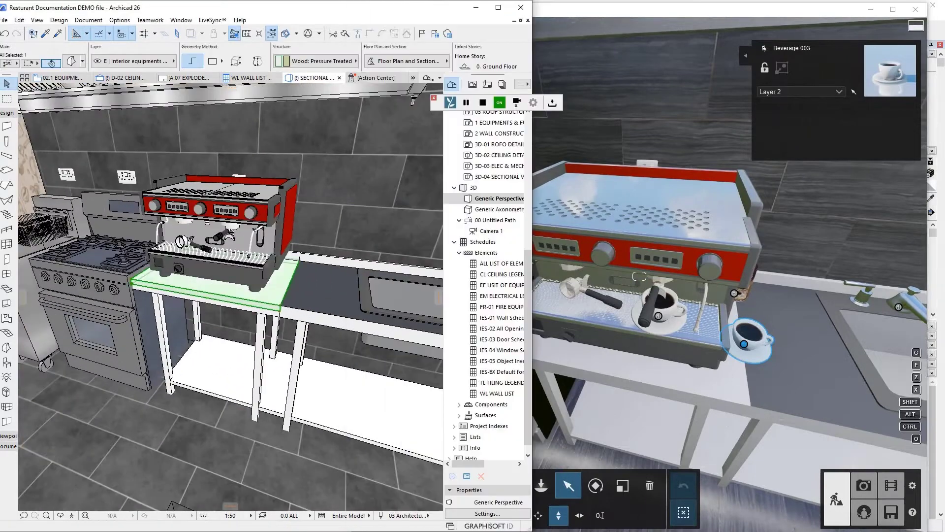
{"action": "scroll", "coordinate": [283, 268], "scroll_direction": "up", "scroll_amount": 2}
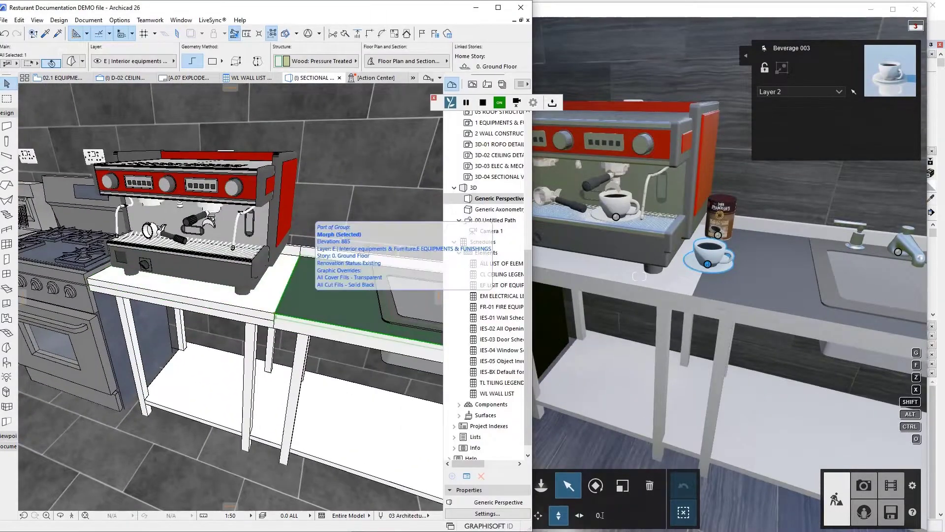
Choose a different override surface for the selected worktop morph in its settings
{"action": "key", "text": "ctrl+t"}
{"action": "left_click", "coordinate": [425, 258]}
{"action": "scroll", "coordinate": [488, 390], "scroll_direction": "down", "scroll_amount": 2}
{"action": "left_click", "coordinate": [485, 420]}
{"action": "left_click", "coordinate": [570, 510]}
{"action": "key", "text": "Escape"}
{"action": "left_click", "coordinate": [312, 328]}
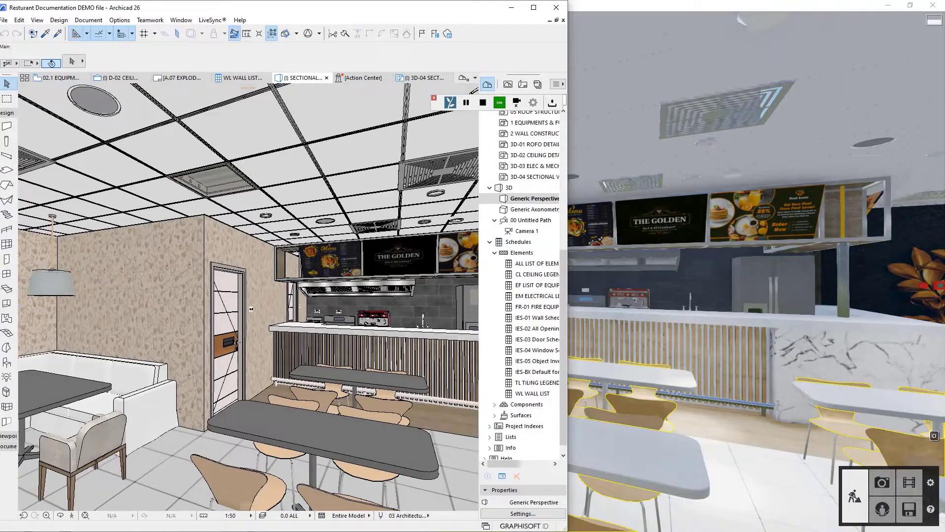
Examine the LiveSync camera by viewing the dining area, folding glass doors, serving counter and kitchen from Archicad
{"action": "middle_click_drag", "start_coordinate": [345, 296], "coordinate": [248, 297], "text": "shift"}
{"action": "scroll", "coordinate": [248, 296], "scroll_direction": "down", "scroll_amount": 6}
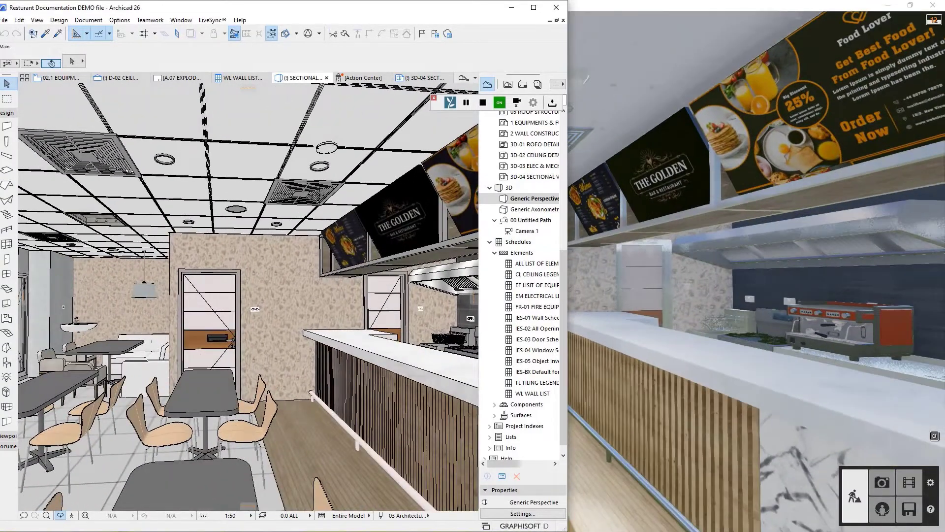
{"action": "scroll", "coordinate": [271, 303], "scroll_direction": "down", "scroll_amount": 5}
{"action": "scroll", "coordinate": [249, 297], "scroll_direction": "up", "scroll_amount": 10}
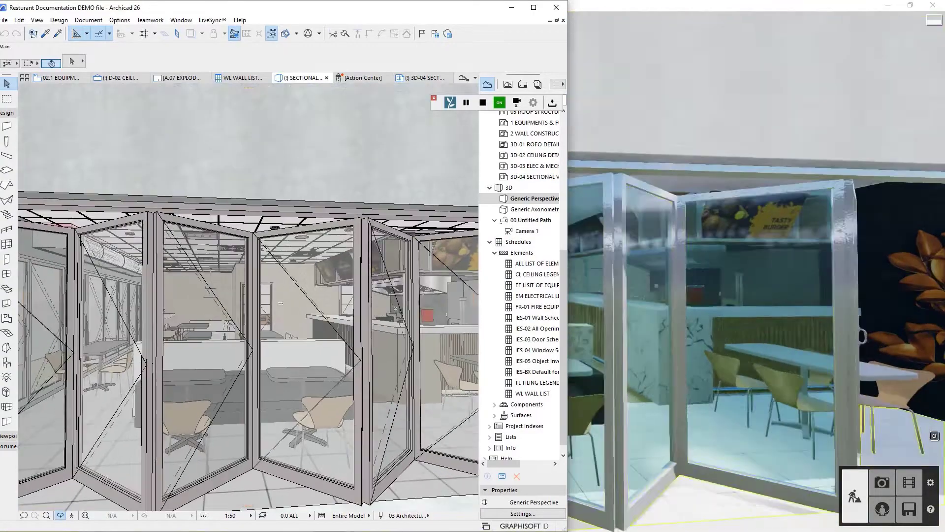
{"action": "scroll", "coordinate": [327, 338], "scroll_direction": "up", "scroll_amount": 10}
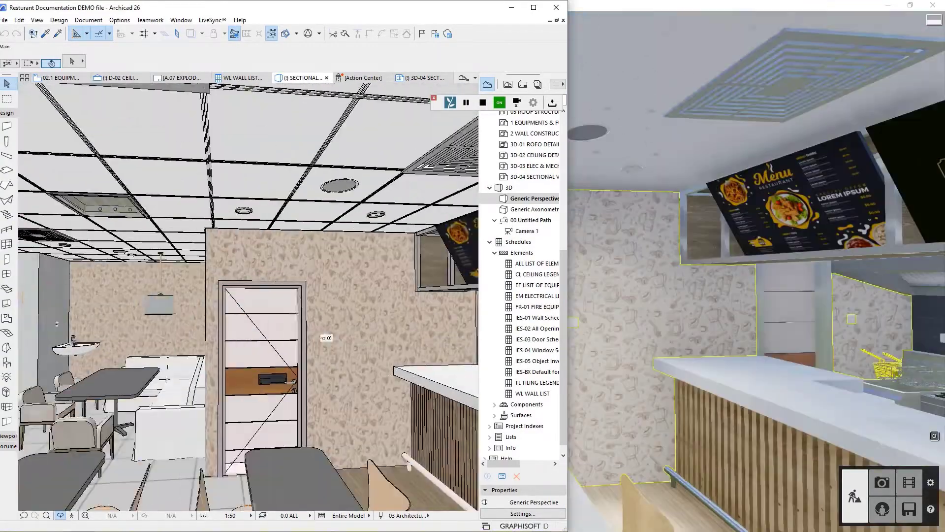
{"action": "middle_click_drag", "start_coordinate": [167, 380], "coordinate": [156, 378], "text": "shift"}
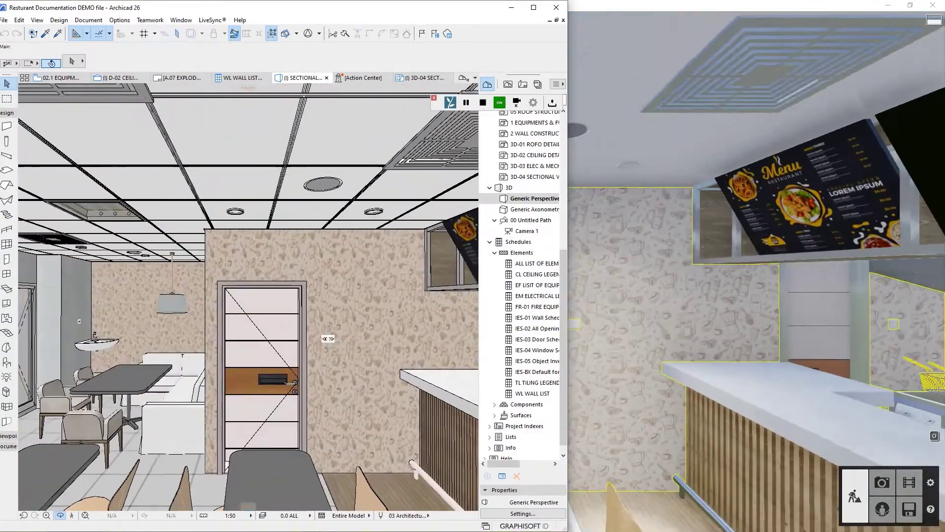
{"action": "left_click", "coordinate": [610, 305]}
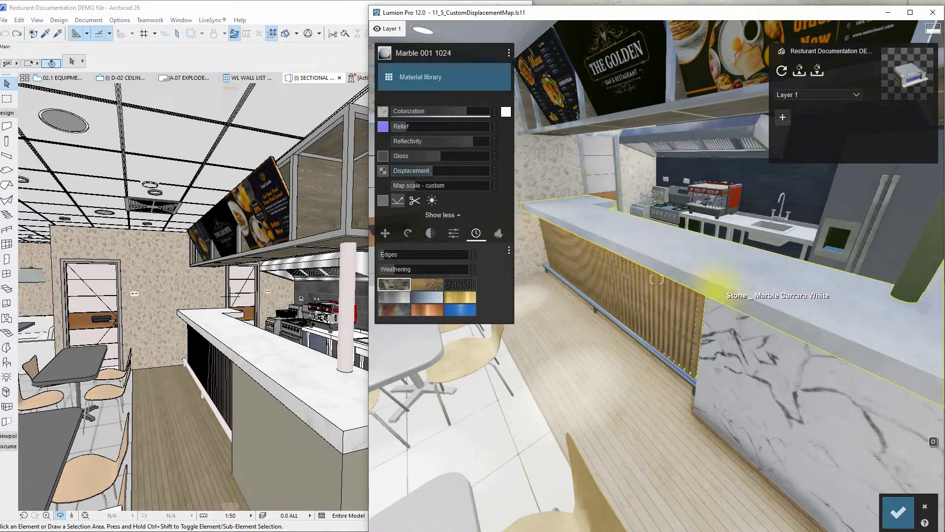
{"action": "scroll", "coordinate": [721, 289], "scroll_direction": "down", "scroll_amount": 5}
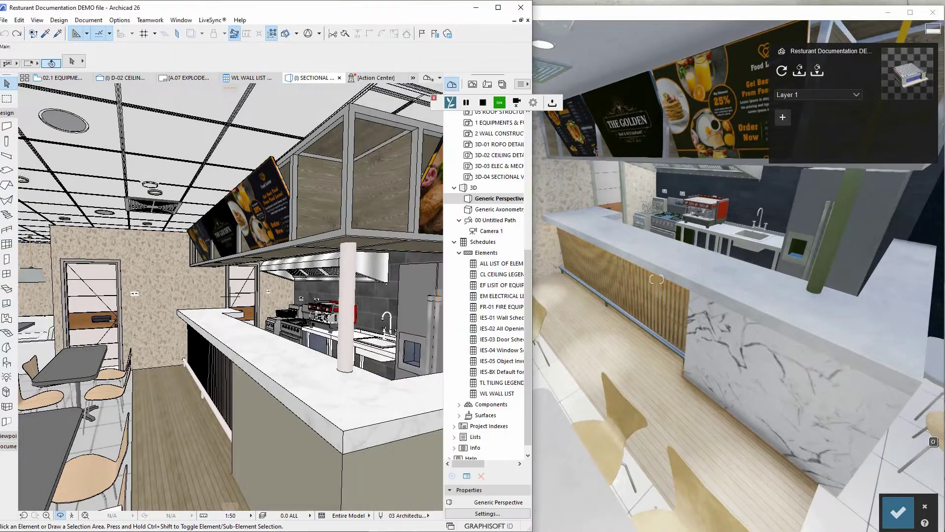
{"action": "middle_click_drag", "start_coordinate": [197, 315], "coordinate": [300, 309], "text": "shift"}
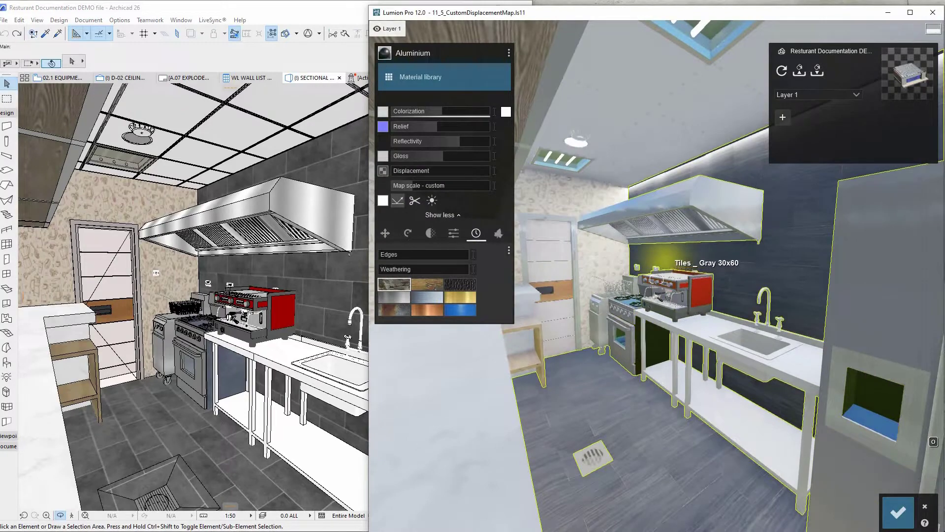
Save the Aluminium material edits in Lumion and return to the object placement tools
{"action": "key", "text": "a"}
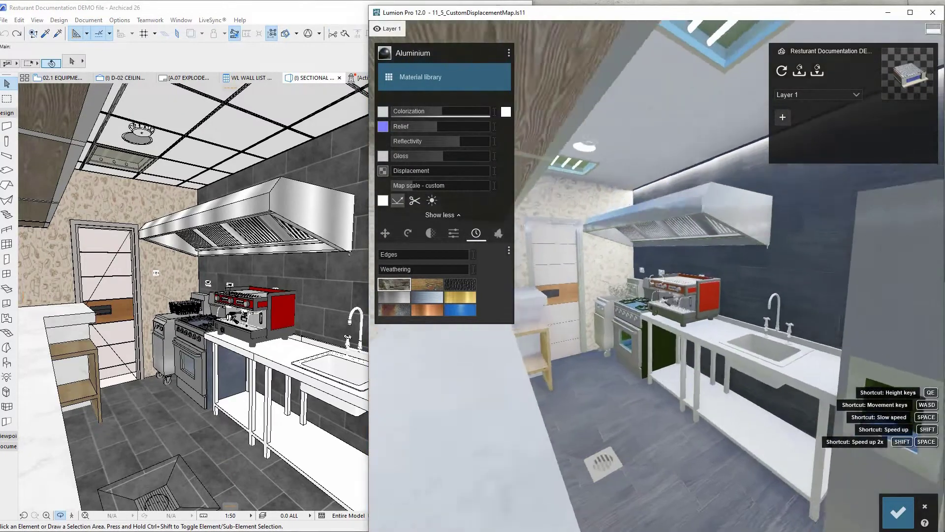
{"action": "key", "text": "q"}
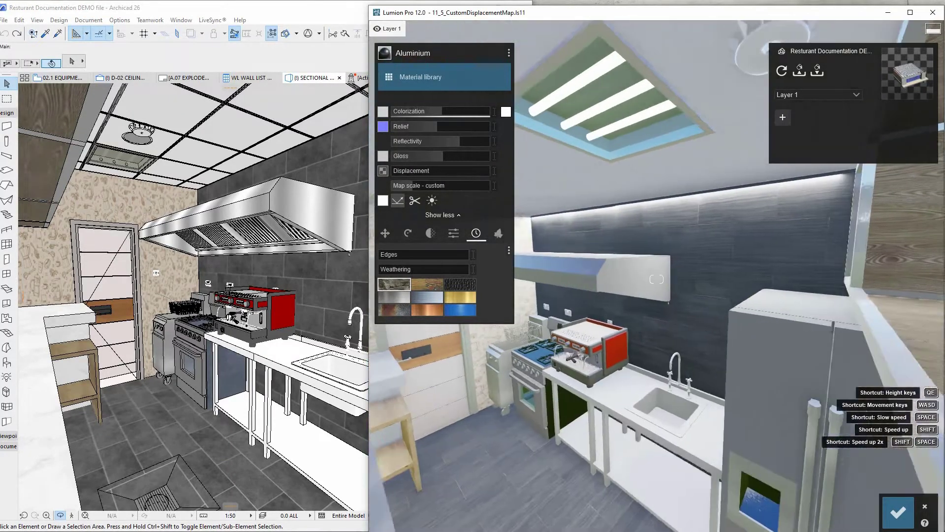
{"action": "right_click_drag", "start_coordinate": [701, 257], "coordinate": [778, 265]}
{"action": "key", "text": "s"}
{"action": "key", "text": "w"}
{"action": "key", "text": "d"}
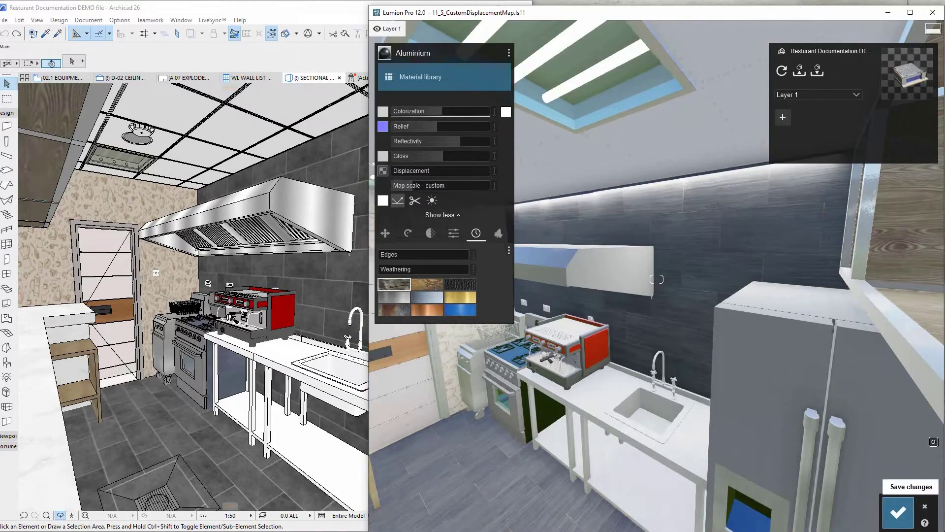
{"action": "left_click", "coordinate": [899, 512]}
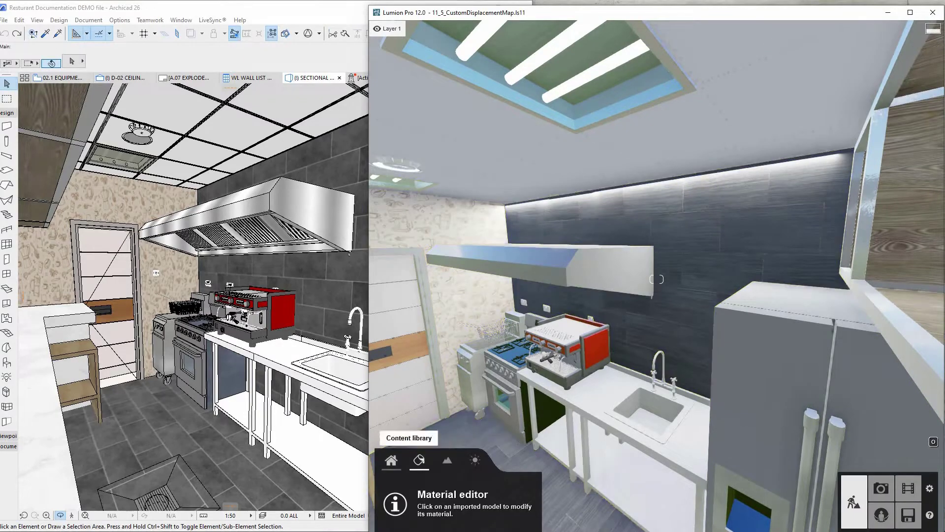
{"action": "left_click", "coordinate": [391, 460]}
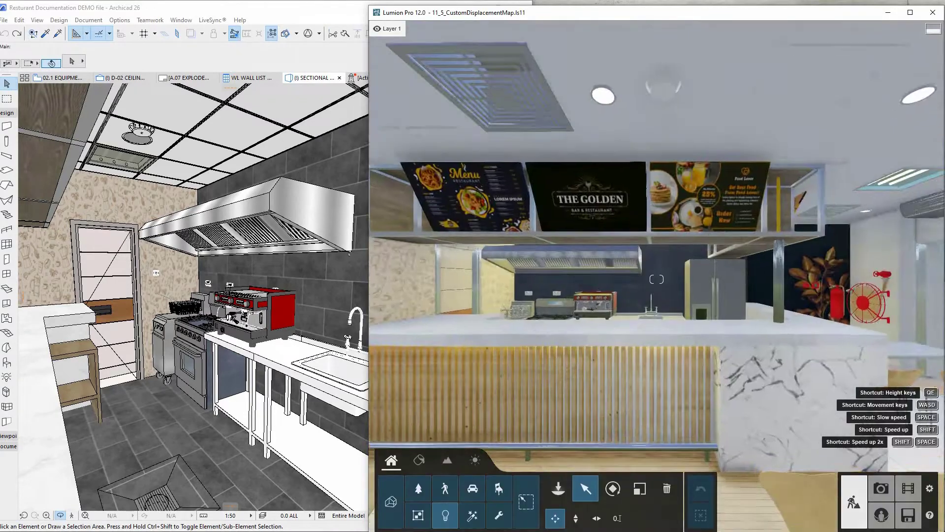
{"action": "key", "text": "w"}
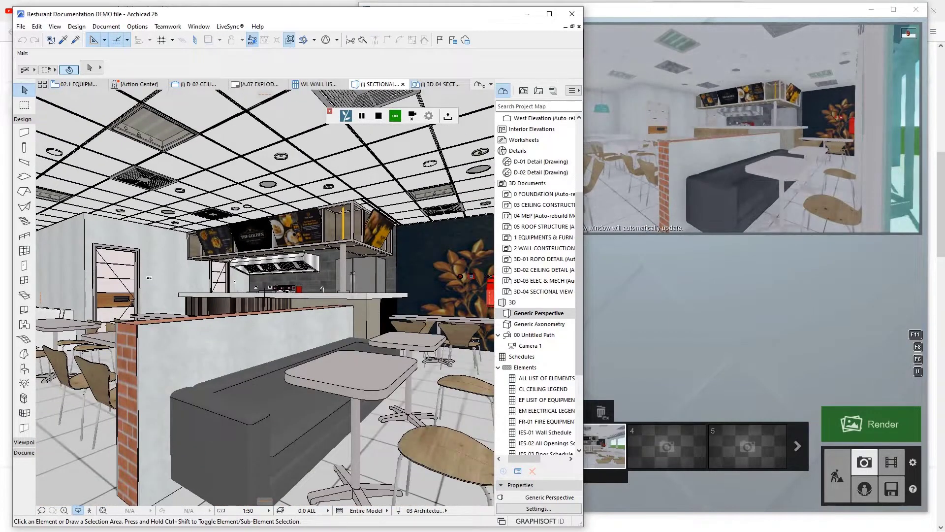
Check the synchronized dining area camera in Archicad and switch to Lumion's 3 - Photo view
{"action": "scroll", "coordinate": [265, 297], "scroll_direction": "down", "scroll_amount": 2}
{"action": "scroll", "coordinate": [265, 297], "scroll_direction": "up", "scroll_amount": 2}
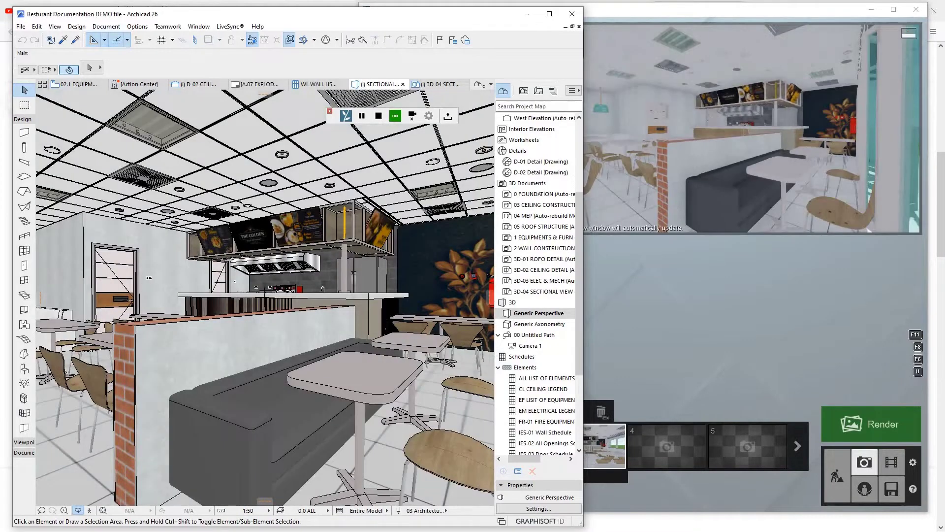
{"action": "key", "text": "alt+Tab"}
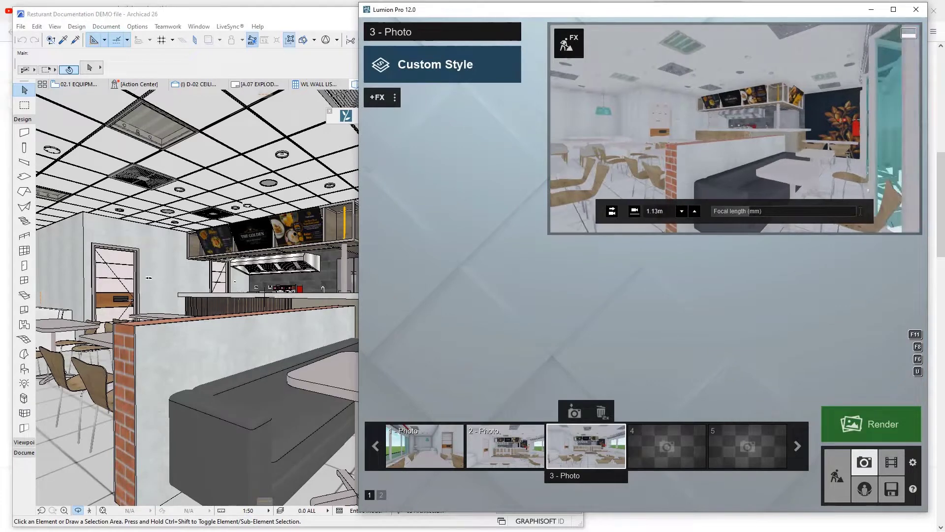
{"action": "key", "text": "w"}
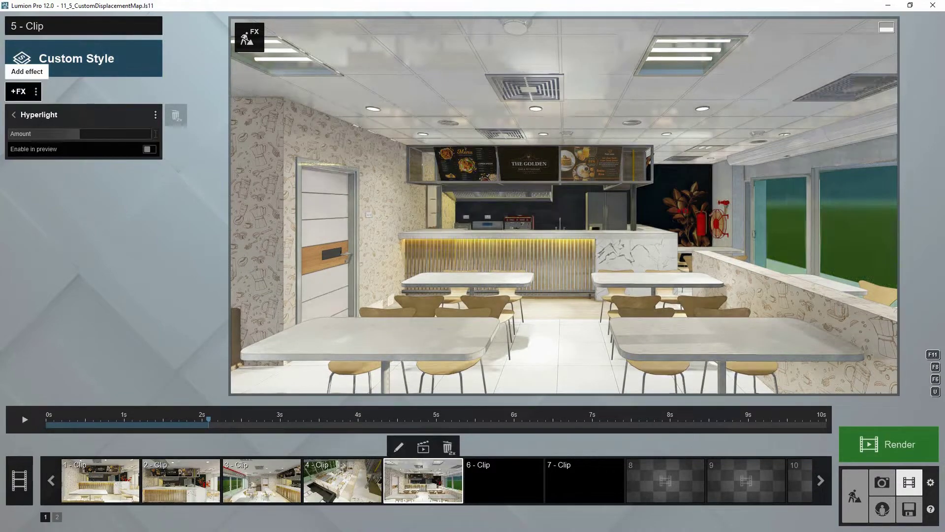
Review the Lighting effects available for 5 - Clip
{"action": "left_click", "coordinate": [18, 92]}
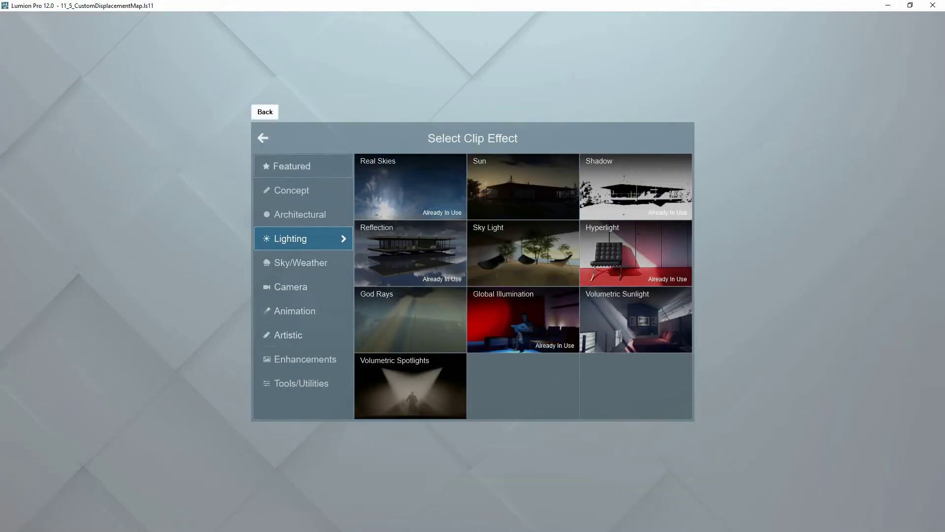
{"action": "left_click", "coordinate": [262, 139]}
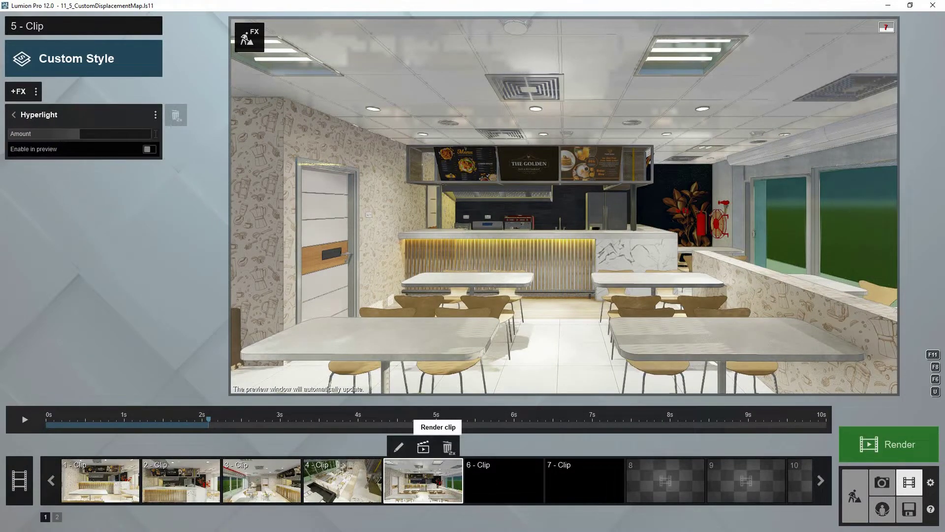
Review the whole-clip MP4 render options for 5 - Clip and play back the clip
{"action": "left_click", "coordinate": [423, 447]}
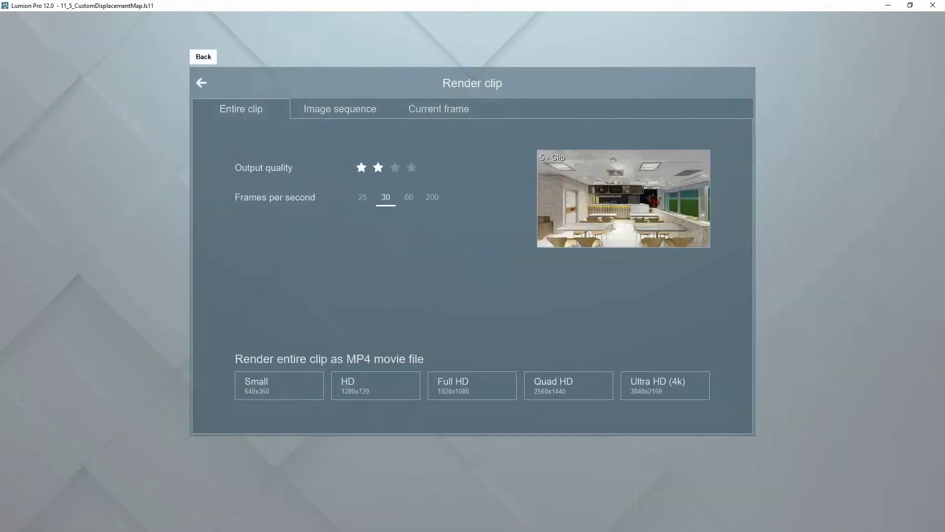
{"action": "left_click", "coordinate": [202, 83]}
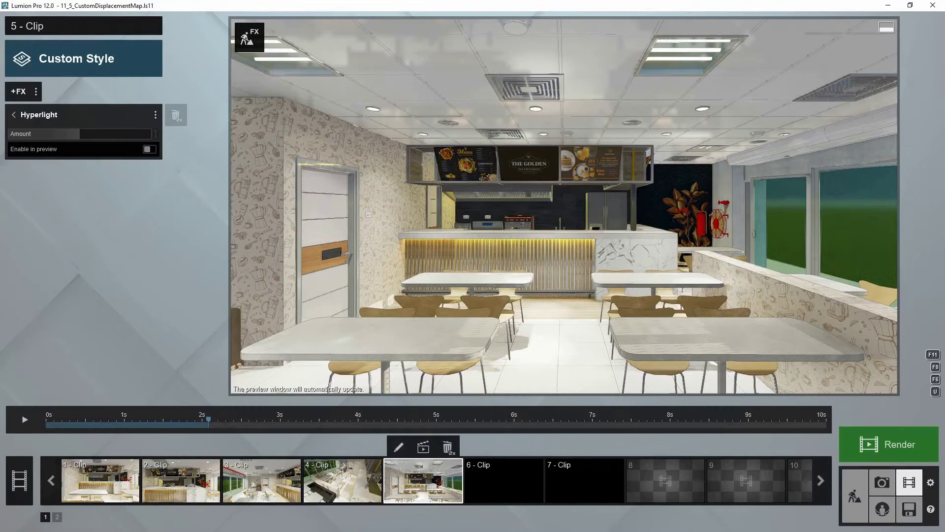
{"action": "left_click", "coordinate": [24, 419]}
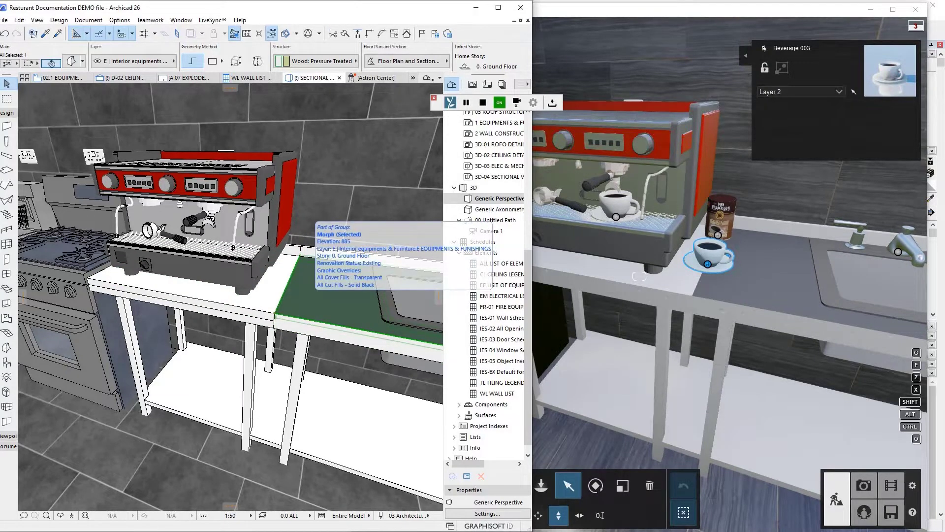
{"action": "key", "text": "ctrl+t"}
{"action": "key", "text": "Escape"}
{"action": "key", "text": "Escape"}
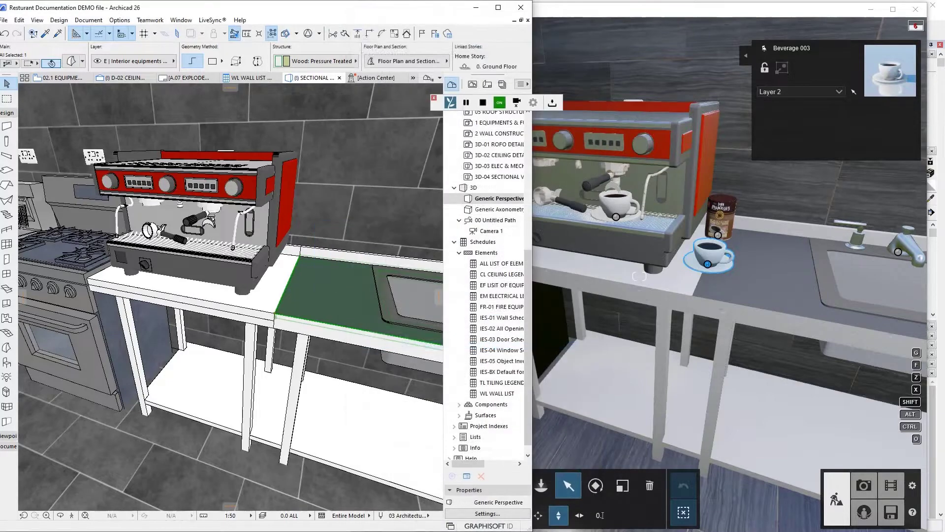
In Archicad, override the surface of the worktop morph beneath the red coffee machine with Cast Iron
{"action": "left_click", "coordinate": [270, 295]}
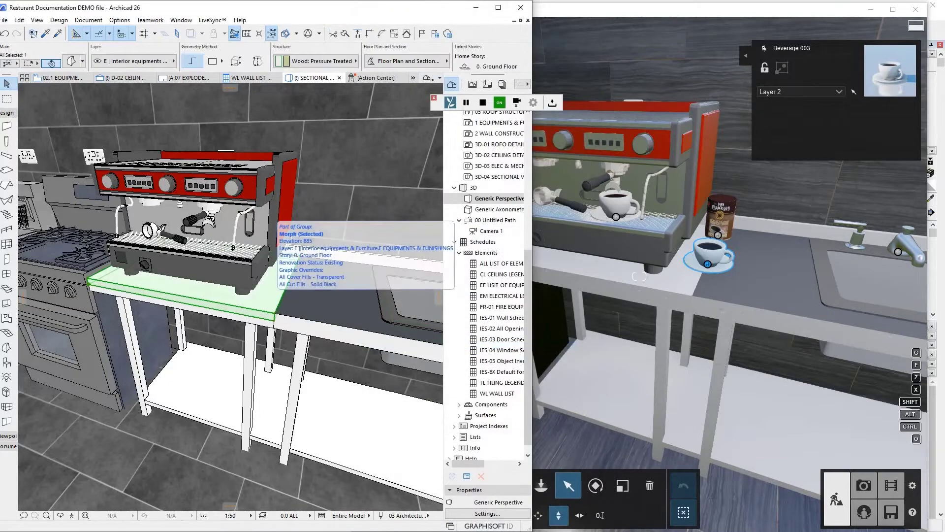
{"action": "key", "text": "ctrl+t"}
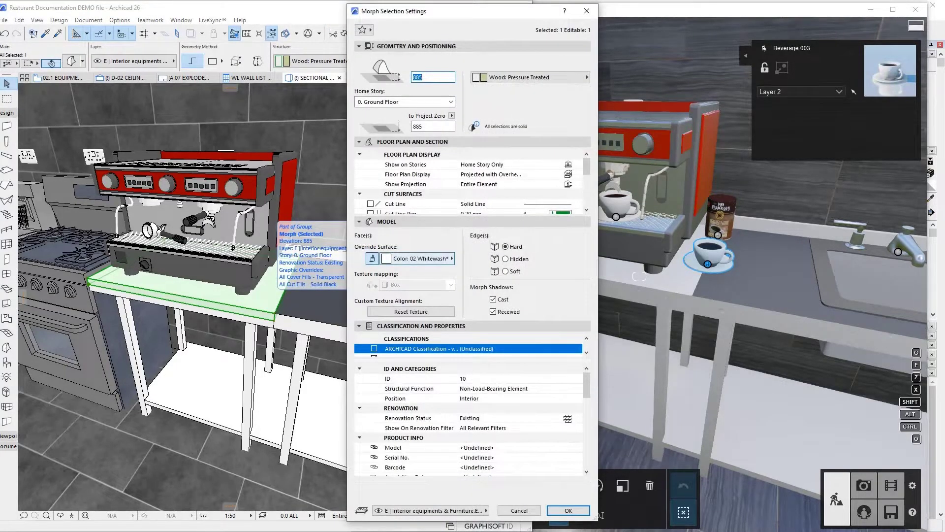
{"action": "left_click", "coordinate": [417, 258]}
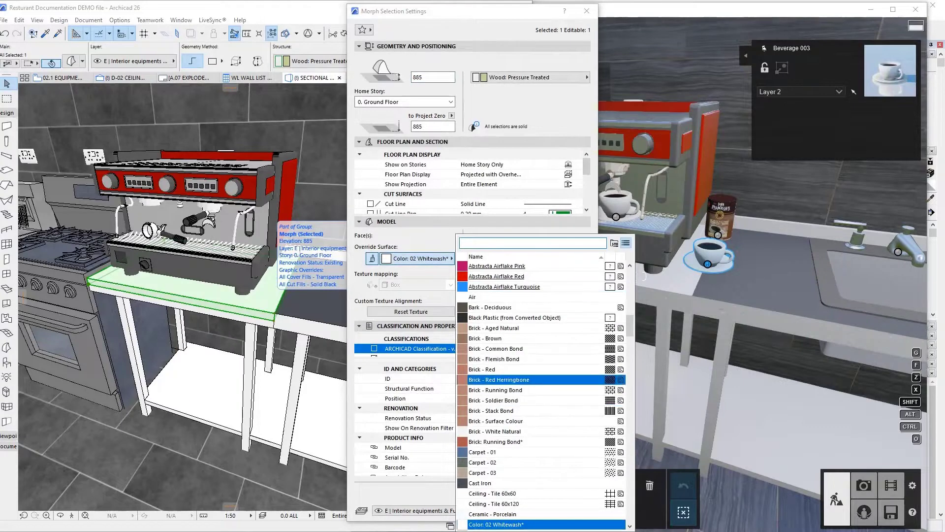
{"action": "scroll", "coordinate": [542, 390], "scroll_direction": "down", "scroll_amount": 2}
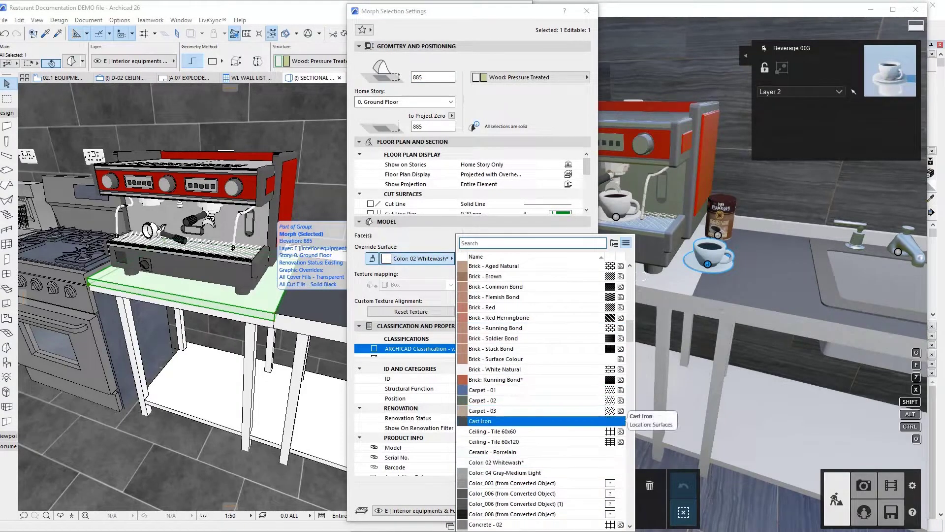
{"action": "left_click", "coordinate": [541, 421]}
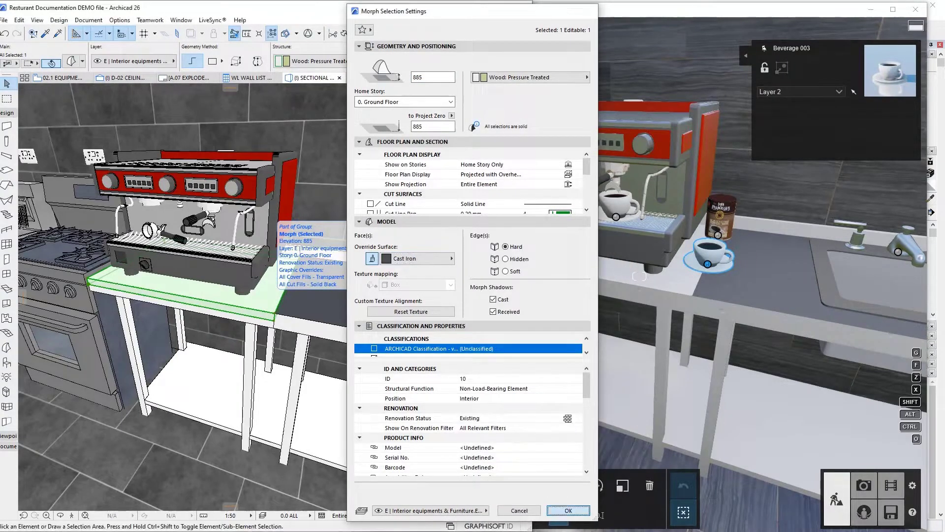
{"action": "left_click", "coordinate": [568, 510]}
{"action": "key", "text": "Escape"}
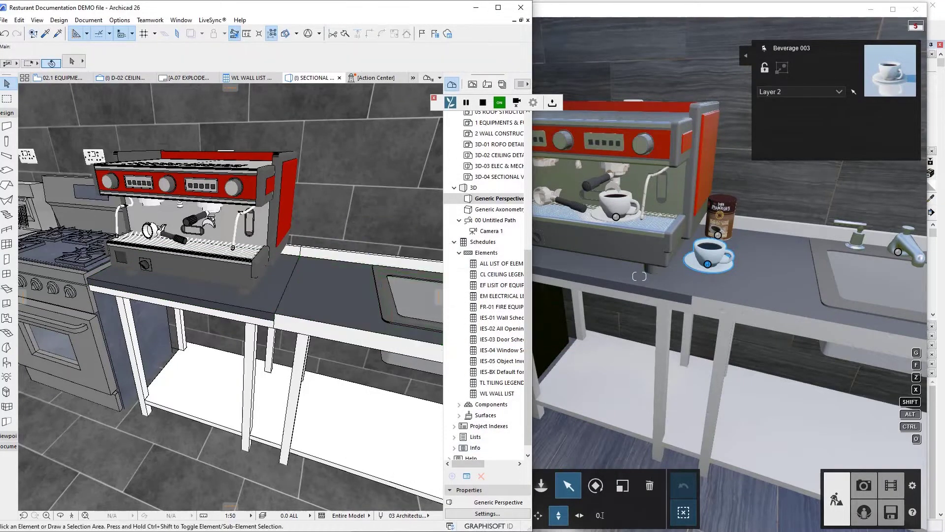
{"action": "left_click", "coordinate": [315, 326]}
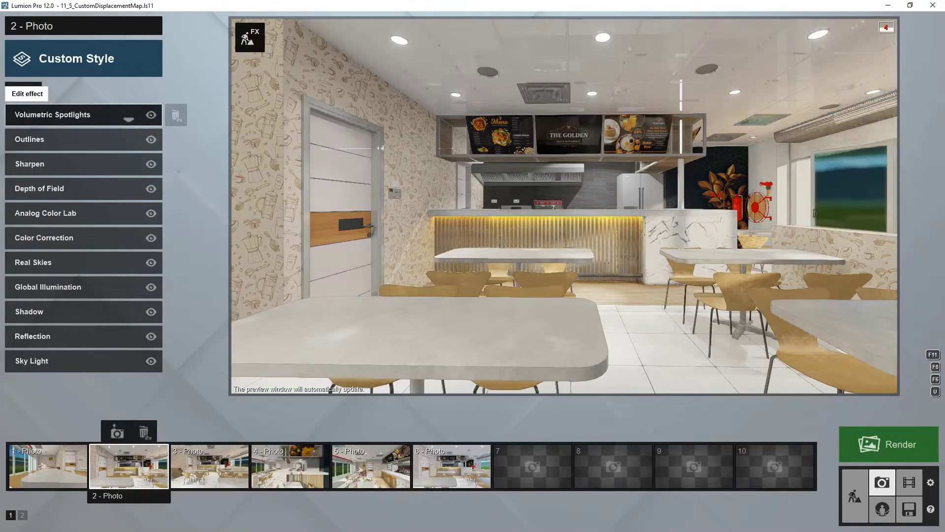
Switch to Lumion's 3 - Photo view and paste the copied effects onto it
{"action": "left_click", "coordinate": [202, 450]}
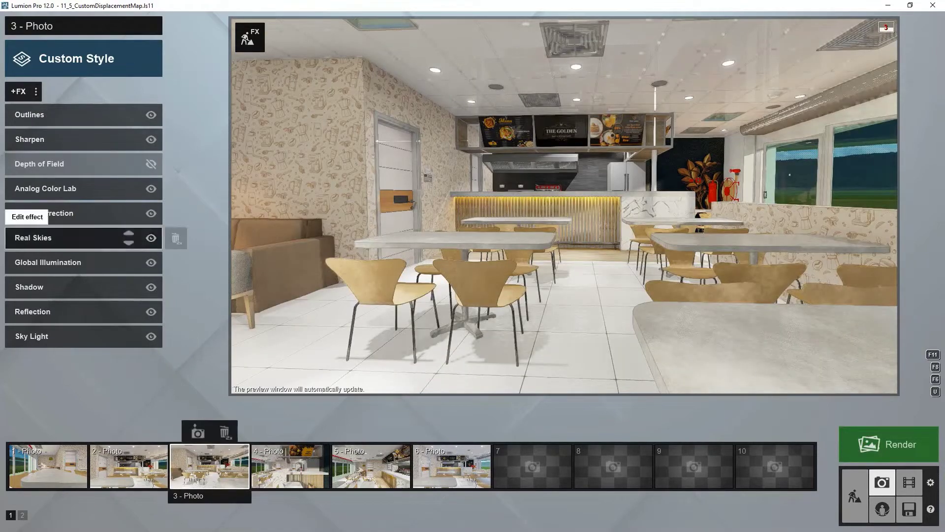
{"action": "left_click", "coordinate": [35, 91]}
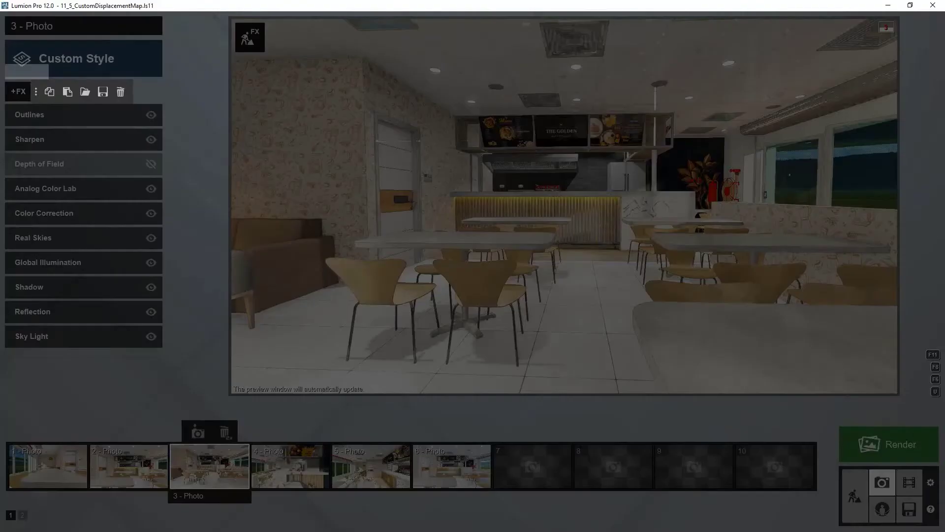
{"action": "left_click", "coordinate": [68, 92]}
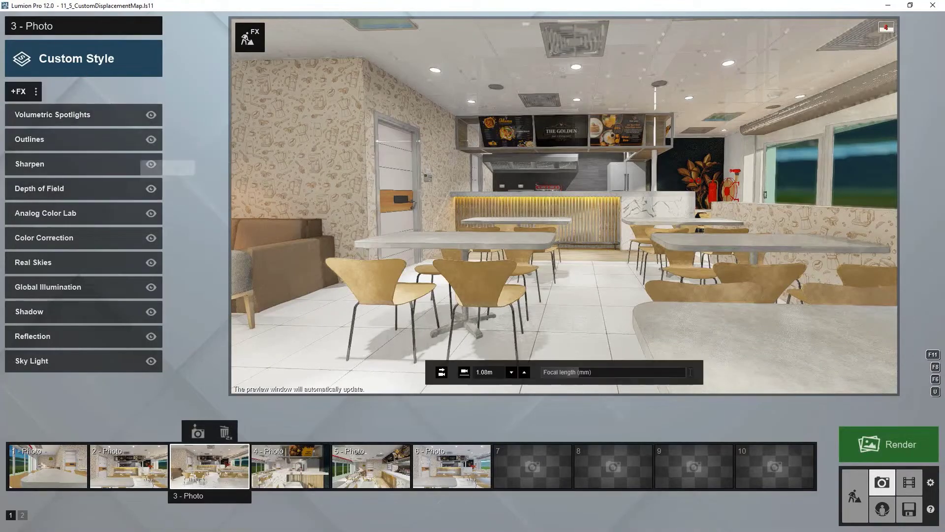
Paste the copied effects onto 4 - Photo and open the effect options of 5 - Photo
{"action": "left_click", "coordinate": [290, 467]}
{"action": "left_click", "coordinate": [276, 430]}
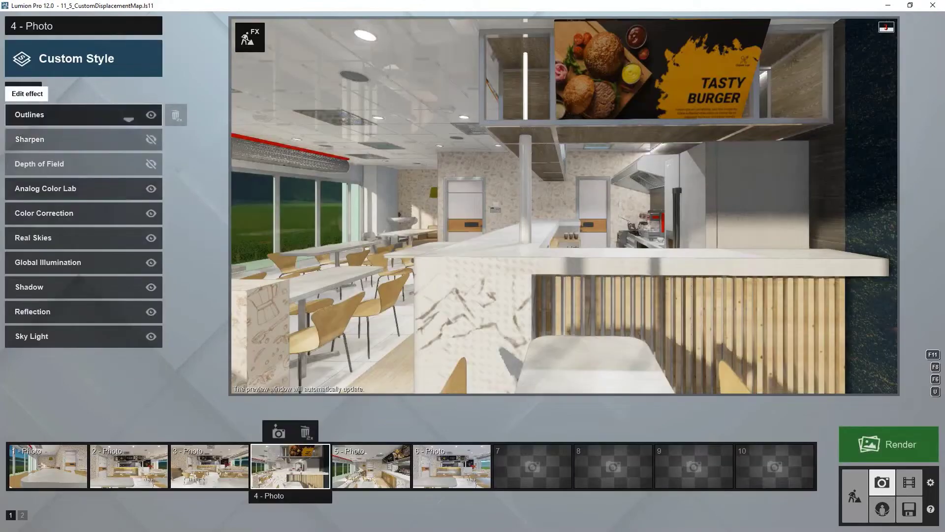
{"action": "left_click", "coordinate": [35, 92]}
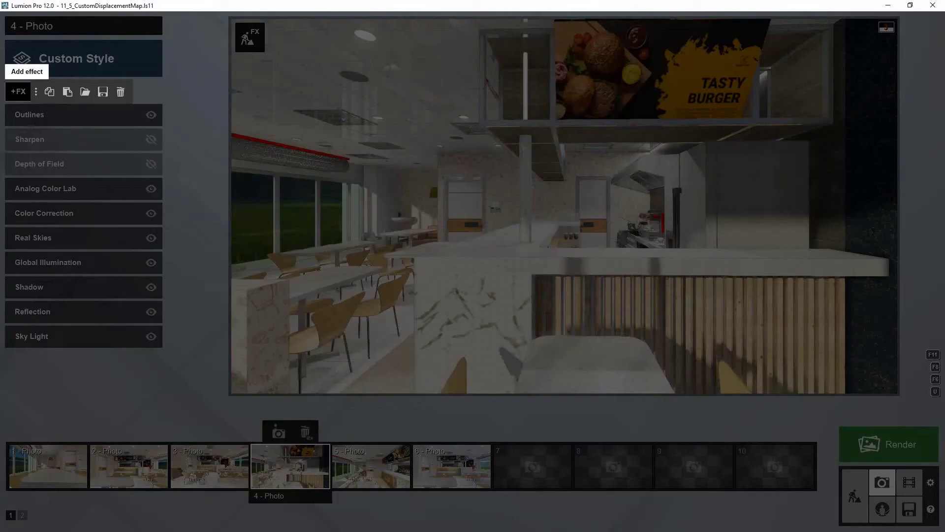
{"action": "left_click", "coordinate": [67, 92]}
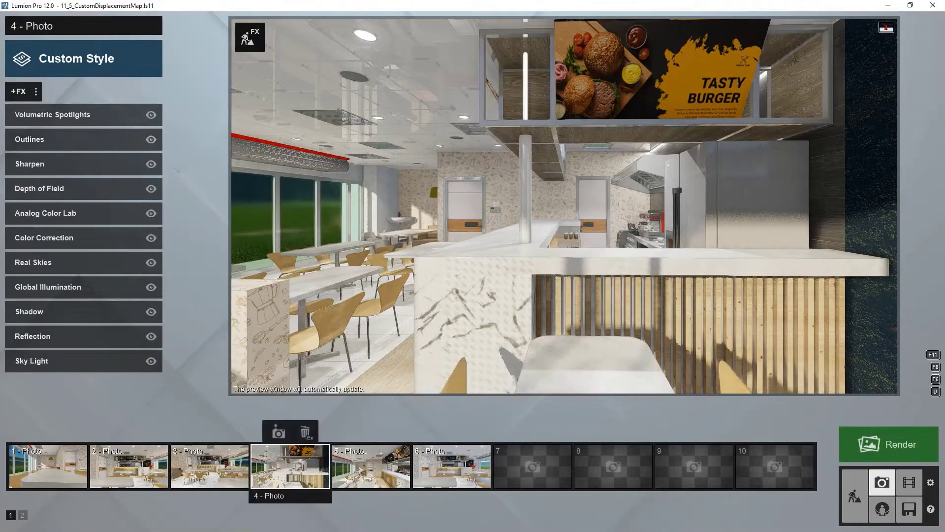
{"action": "left_click", "coordinate": [356, 429]}
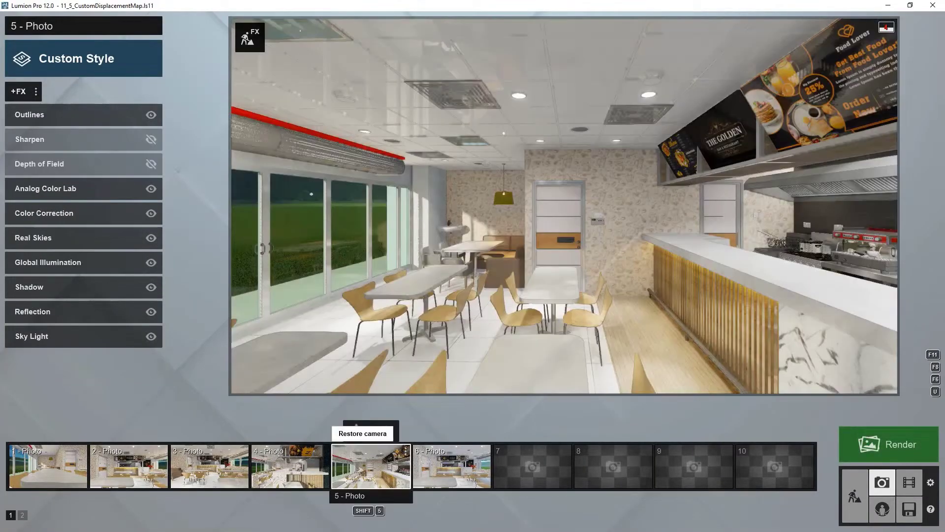
{"action": "left_click", "coordinate": [36, 92]}
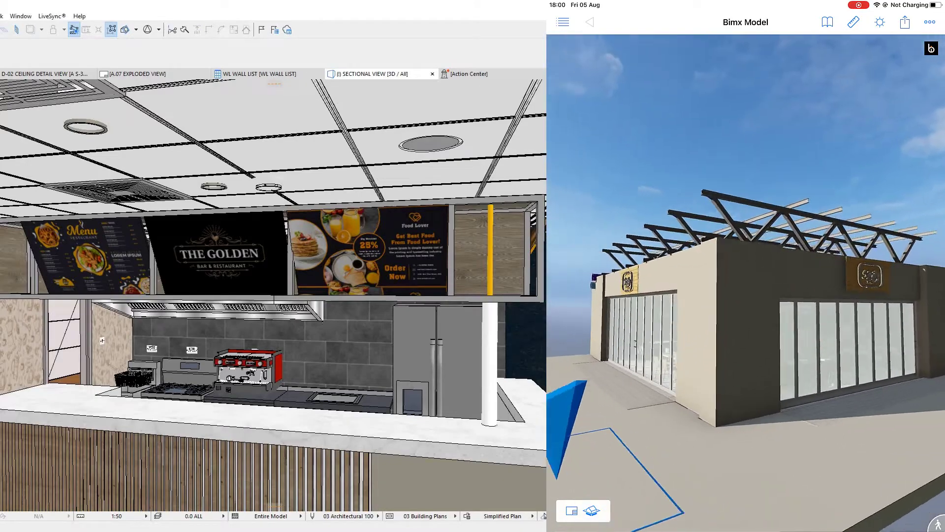
Switch to the BIMx hyper-model and open the A-4 Equipment and Furniture Layout
{"action": "scroll", "coordinate": [274, 295], "scroll_direction": "down", "scroll_amount": 4}
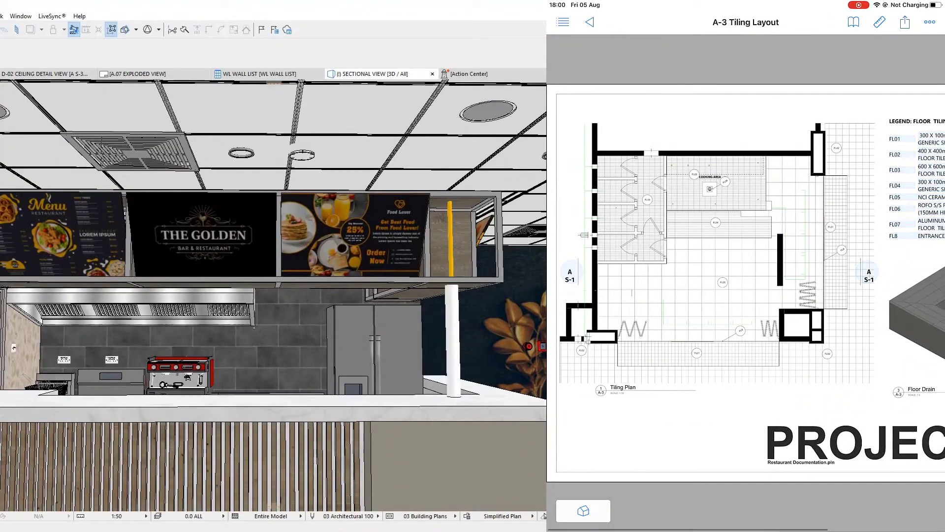
{"action": "left_click", "coordinate": [563, 22]}
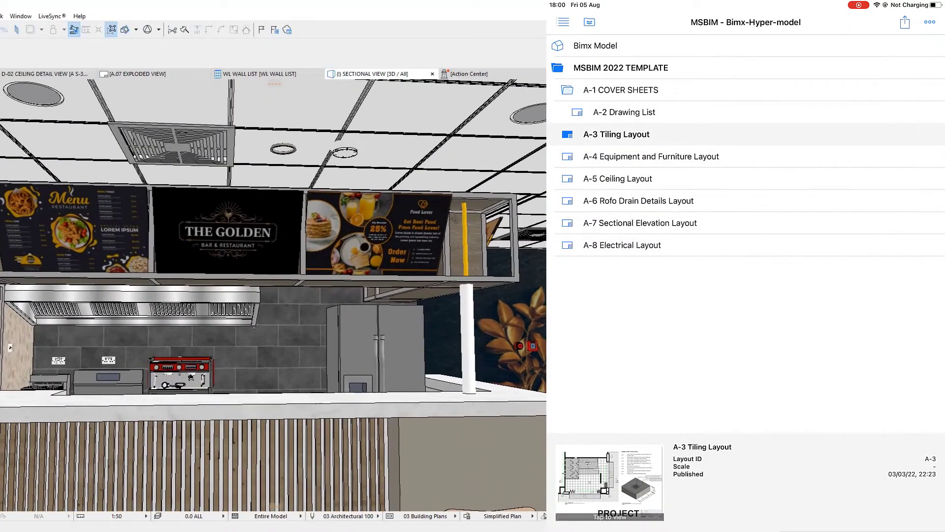
{"action": "left_click", "coordinate": [654, 157]}
{"action": "left_click", "coordinate": [609, 482]}
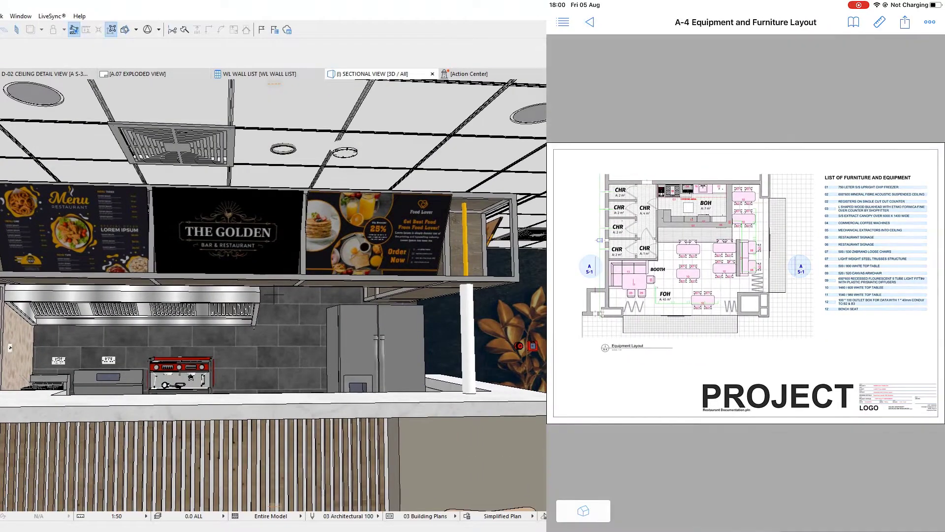
Show the equipment layout in the BIMx 3D model and examine the cut-away restaurant from above
{"action": "left_click", "coordinate": [584, 511]}
{"action": "key", "text": "super+Down"}
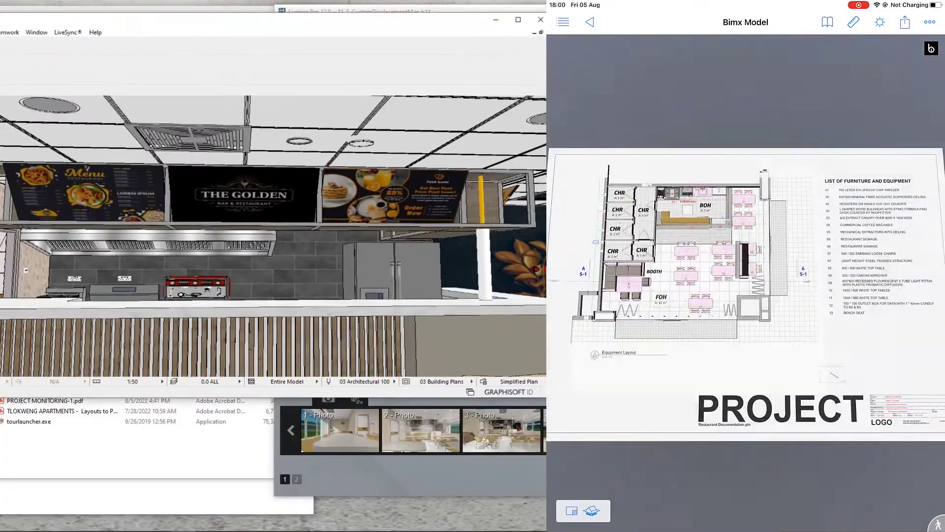
{"action": "left_click_drag", "start_coordinate": [798, 295], "coordinate": [638, 352]}
{"action": "scroll", "coordinate": [797, 295], "scroll_direction": "up", "scroll_amount": 3}
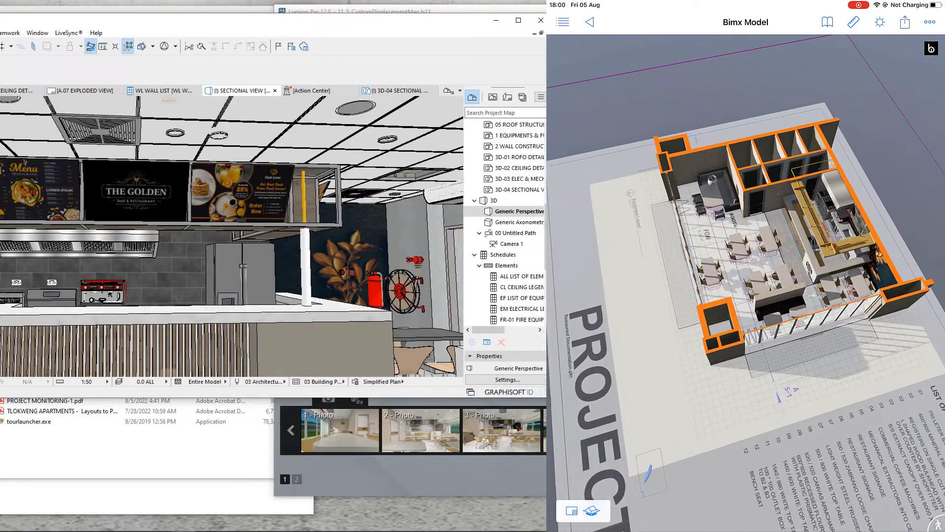
{"action": "left_click_drag", "start_coordinate": [345, 398], "coordinate": [345, 531]}
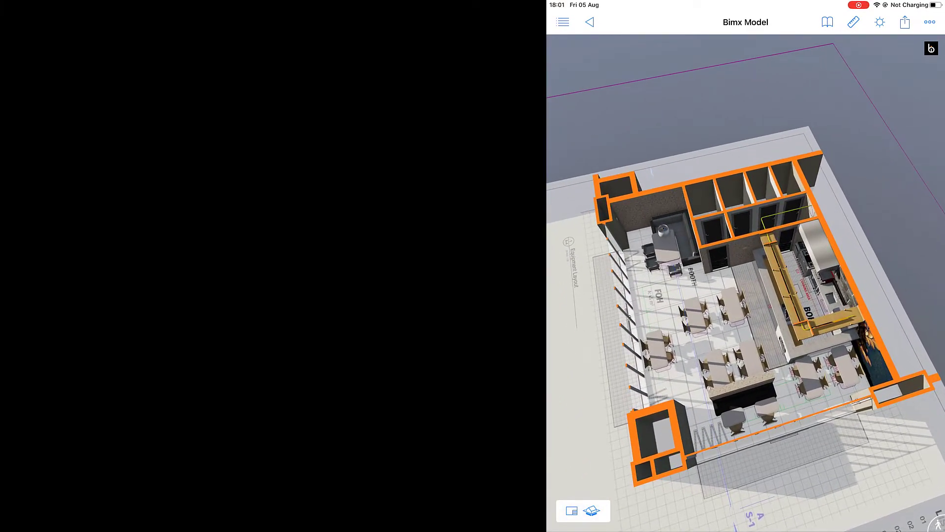
Try the Realistic shading in BIMx, and set the model's shading to Simple Shading
{"action": "left_click", "coordinate": [930, 22]}
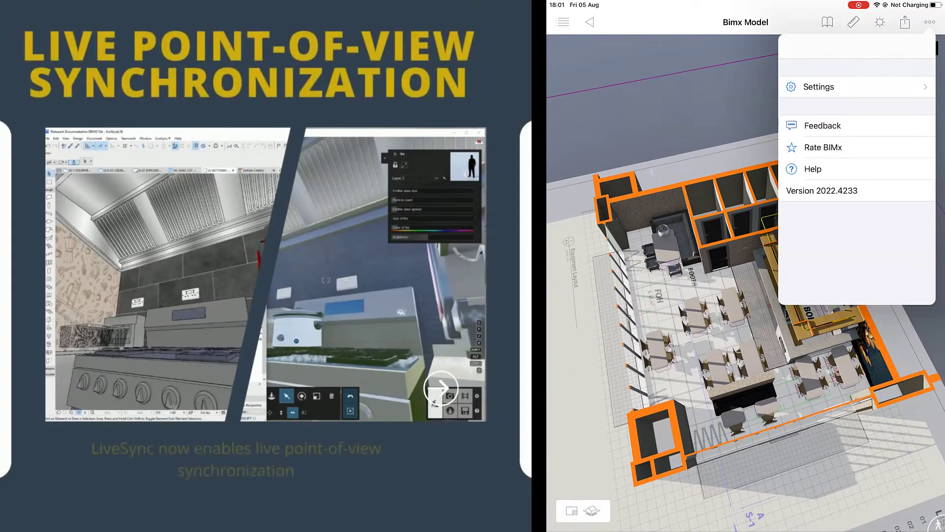
{"action": "left_click", "coordinate": [819, 86]}
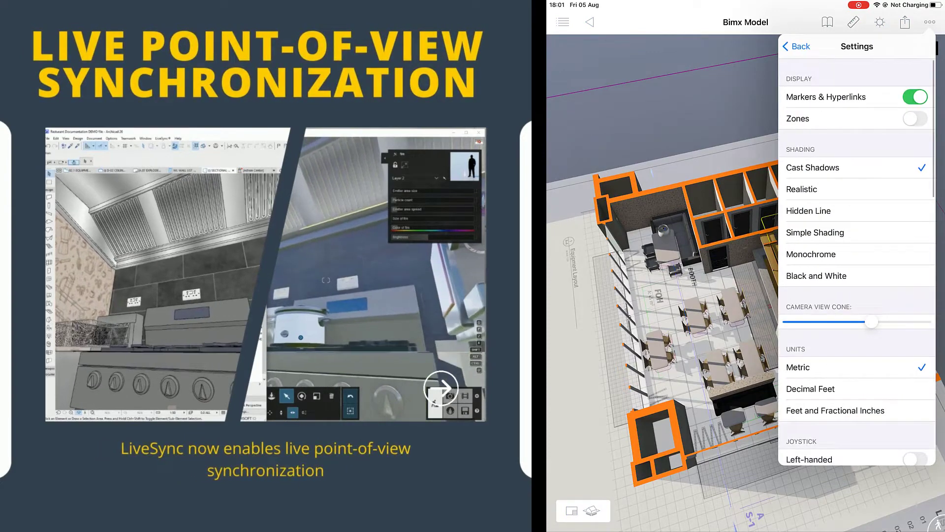
{"action": "left_click", "coordinate": [857, 189]}
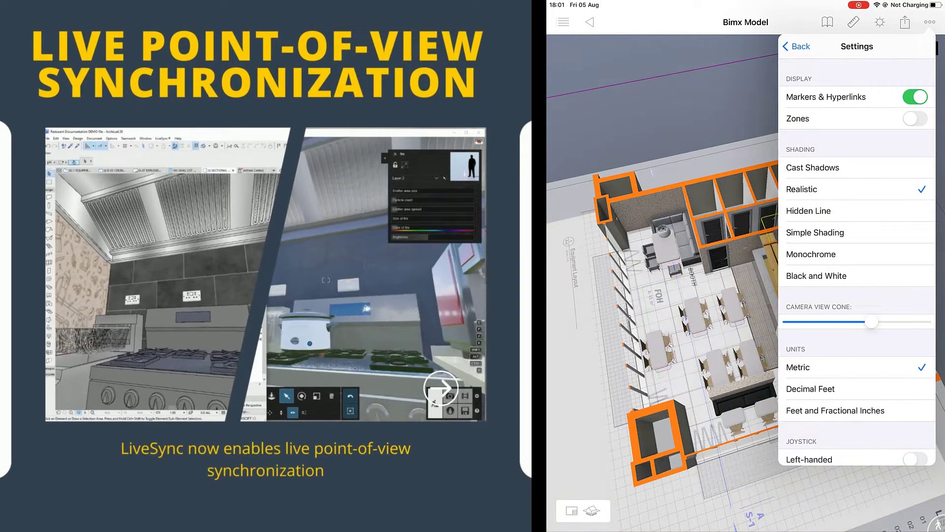
{"action": "left_click", "coordinate": [815, 233]}
Review the Element Info of the rectangular dining table beside the booth, from classifications to IFC properties, and close it
{"action": "mouse_move", "coordinate": [660, 384]}
{"action": "left_mouse_down"}
{"action": "mouse_move", "coordinate": [718, 285]}
{"action": "mouse_move", "coordinate": [709, 278]}
{"action": "left_mouse_up"}
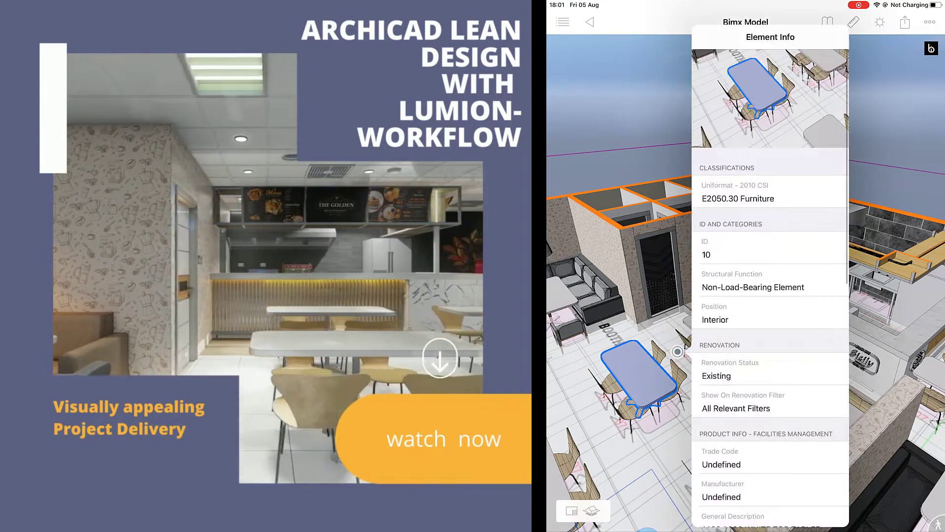
{"action": "scroll", "coordinate": [771, 295], "scroll_direction": "up", "scroll_amount": 1}
{"action": "scroll", "coordinate": [770, 296], "scroll_direction": "down", "scroll_amount": 10}
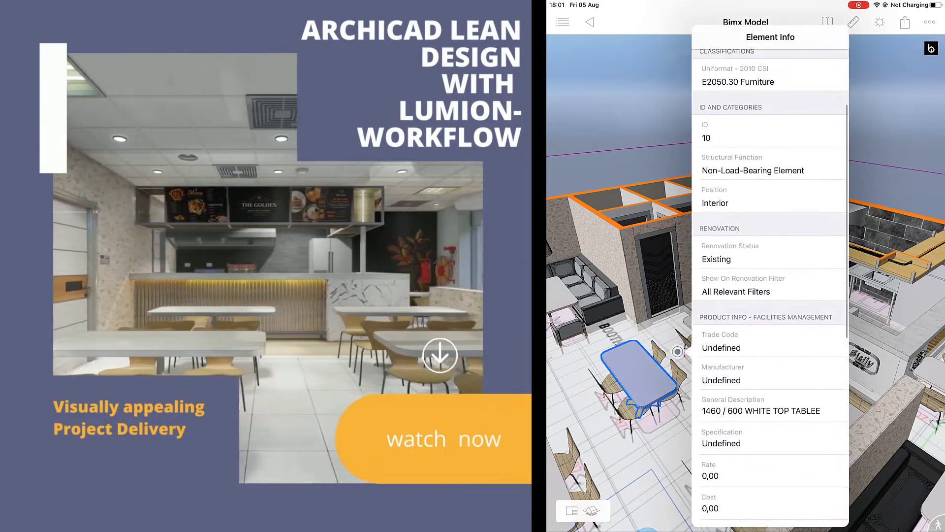
{"action": "scroll", "coordinate": [771, 295], "scroll_direction": "down", "scroll_amount": 6}
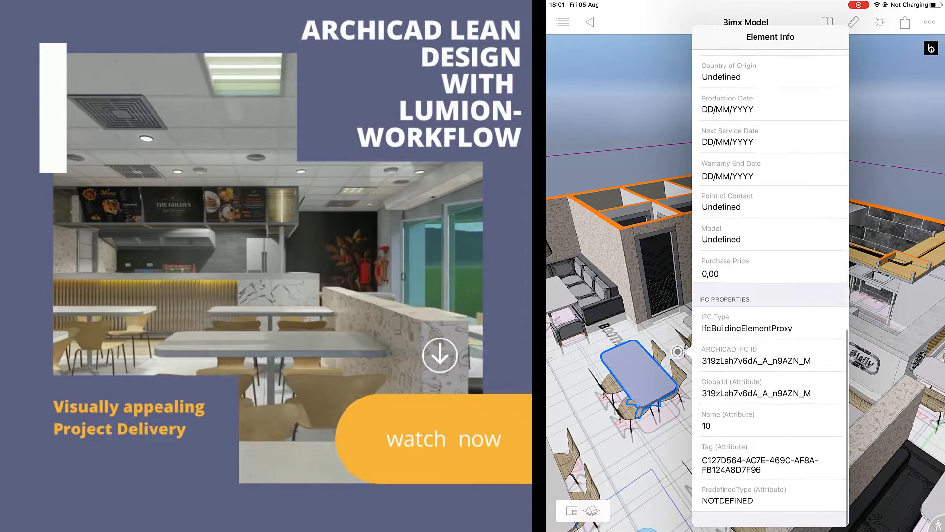
{"action": "left_click", "coordinate": [621, 147]}
{"action": "left_click_drag", "start_coordinate": [677, 352], "coordinate": [685, 443]}
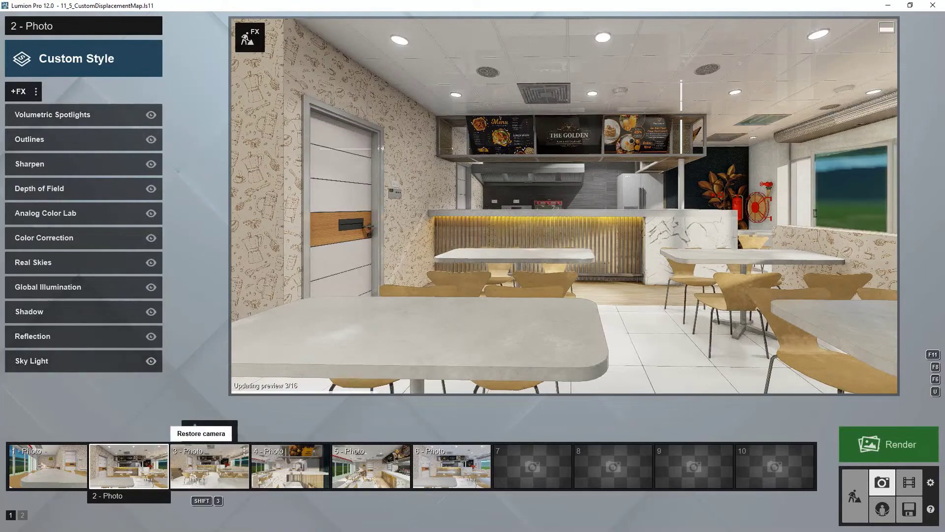
Switch back to Lumion and restore the 3 - Photo view
{"action": "left_click", "coordinate": [202, 458]}
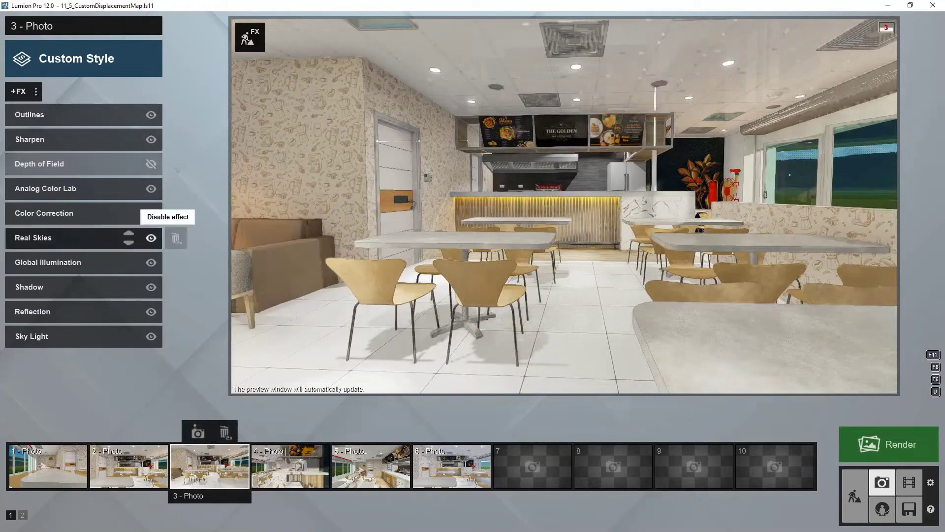